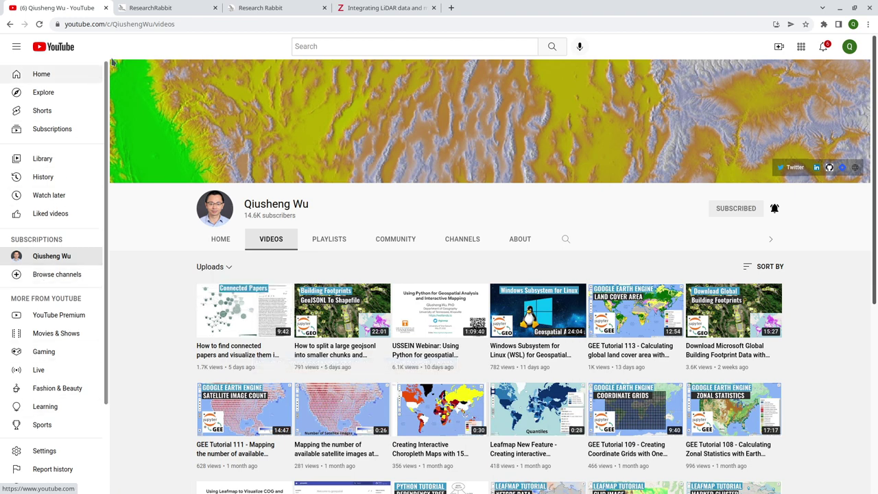
# Look through the ResearchRabbit homepage at researchrabbit.ai, from the introduction down to its feature overview.
pyautogui.click(140, 12)
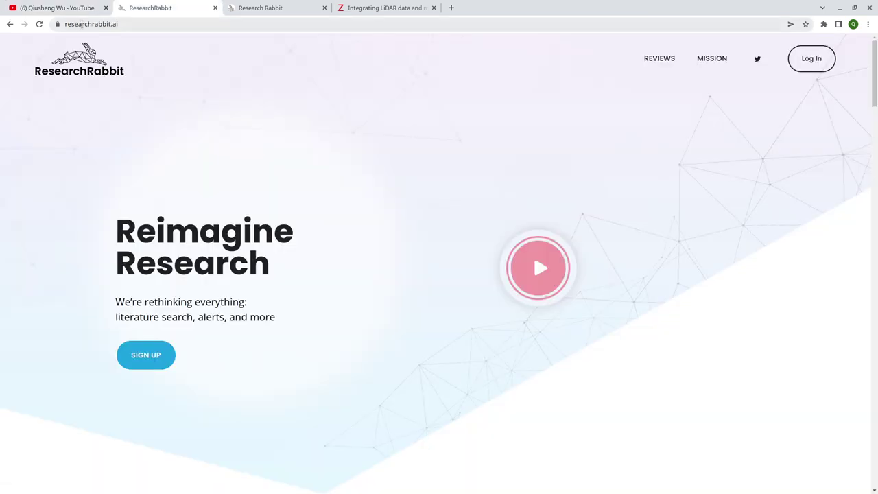
pyautogui.click(131, 23)
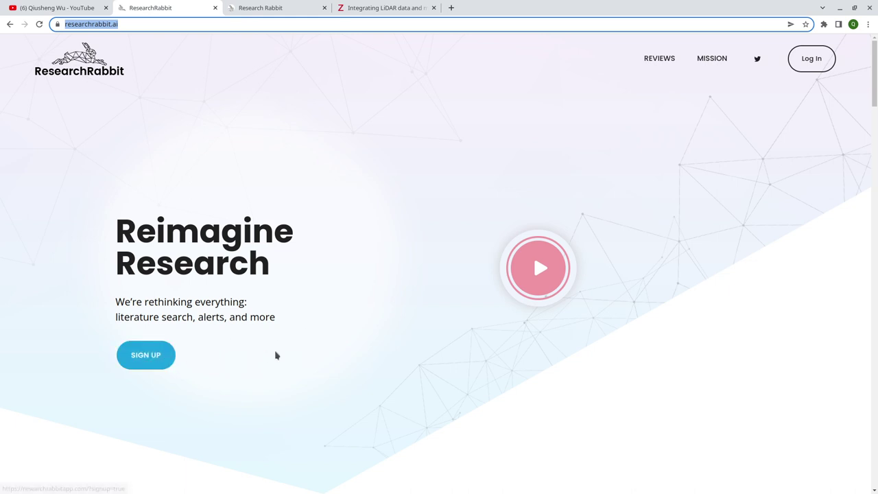
pyautogui.scroll(-3, 276, 355)
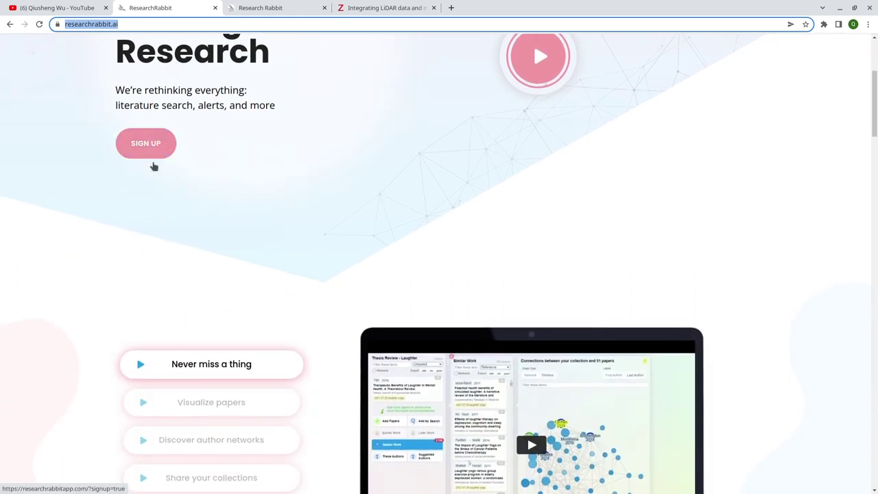
pyautogui.scroll(-10, 268, 217)
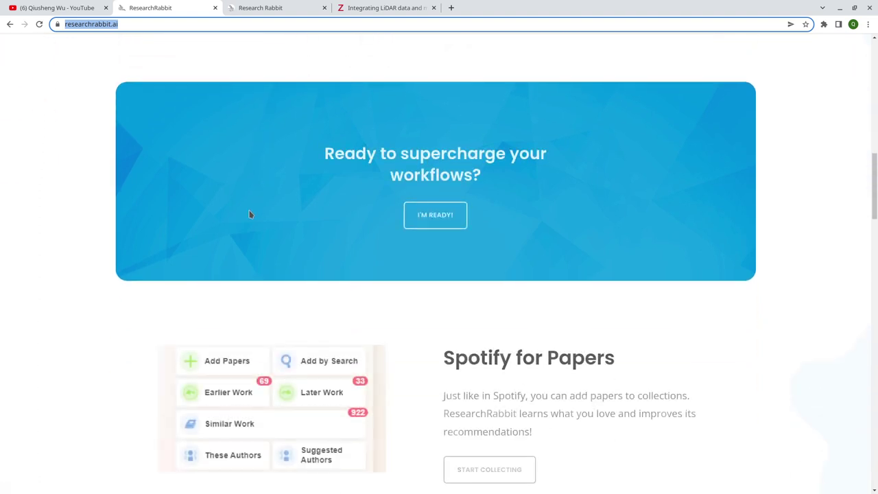
pyautogui.scroll(-12, 249, 215)
pyautogui.scroll(-9, 273, 227)
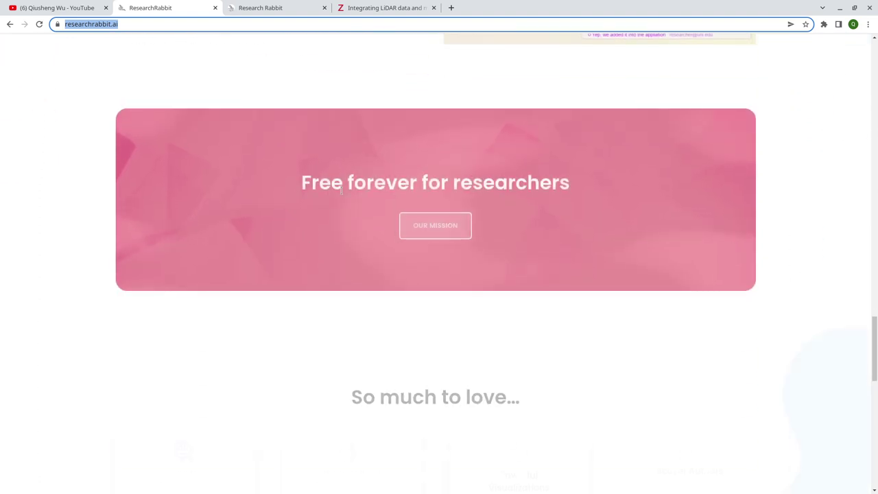
pyautogui.click(874, 374)
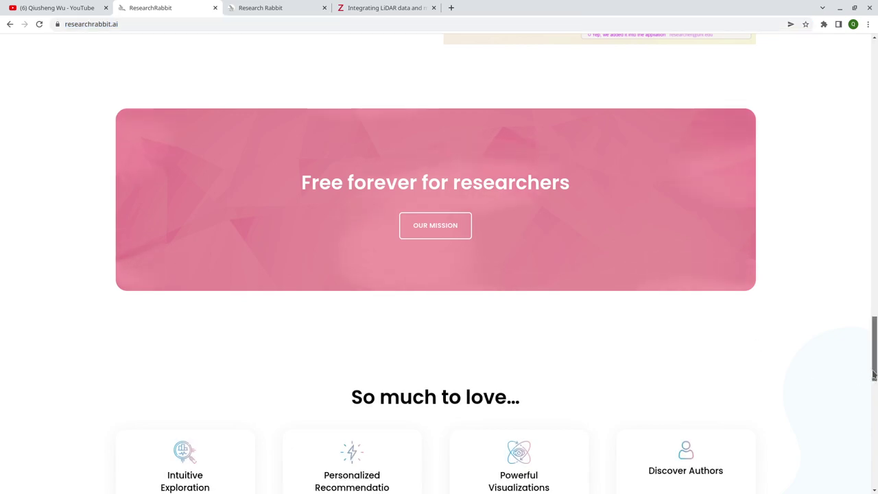
pyautogui.moveTo(874, 374); pyautogui.dragTo(827, 88)
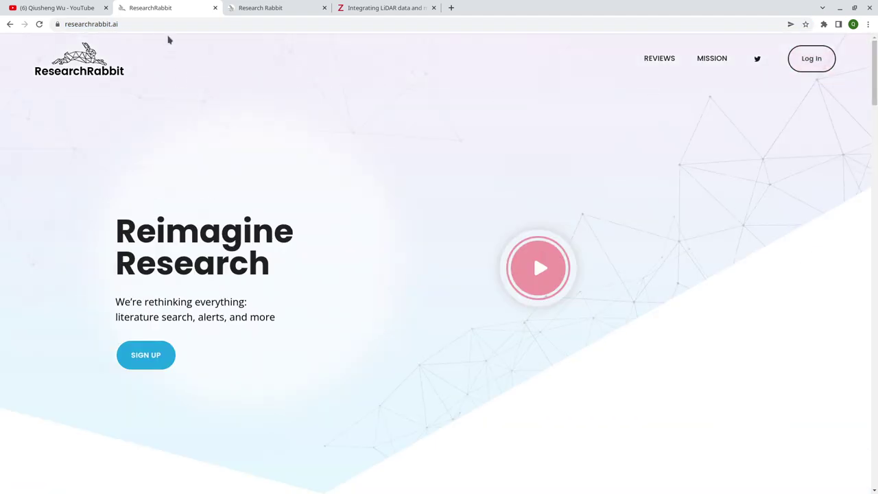
# Switch to the ResearchRabbit web app and check the Zotero connection option in the account settings.
pyautogui.click(284, 9)
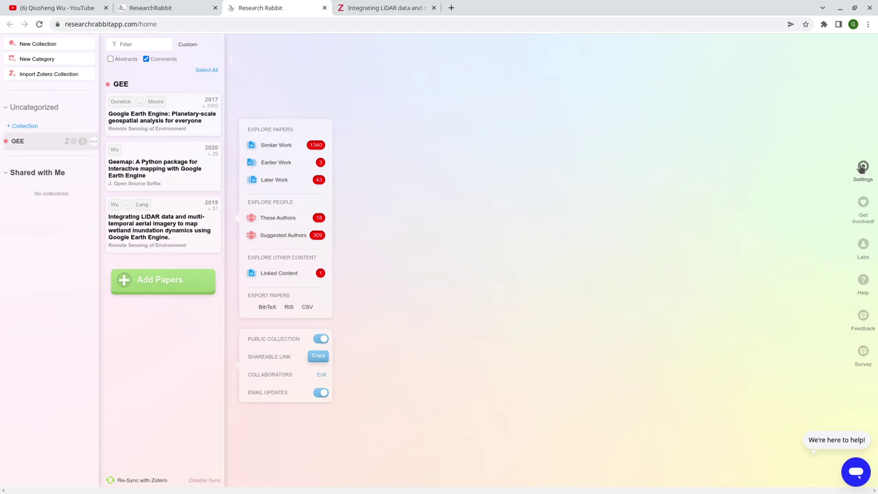
pyautogui.click(862, 168)
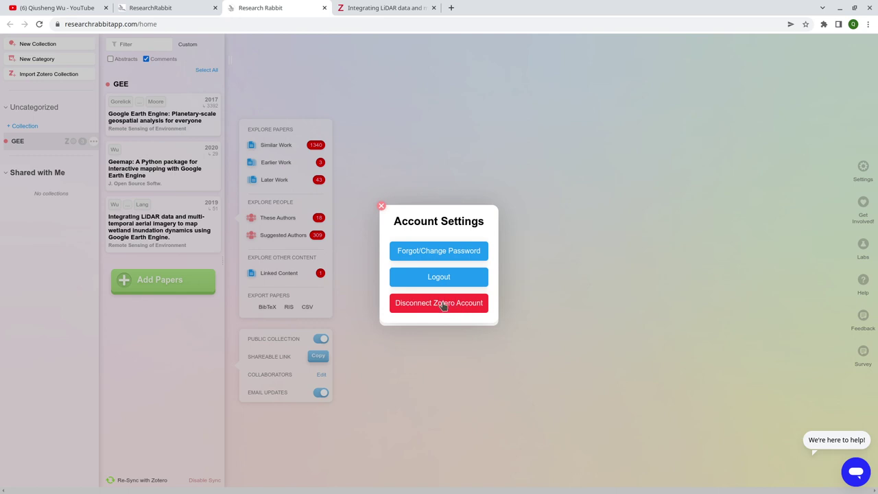
pyautogui.click(381, 207)
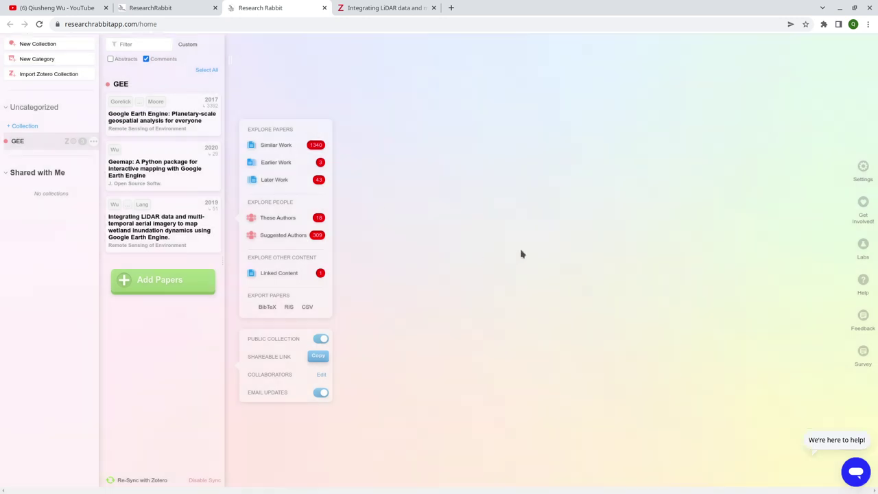
# Switch to the Zotero web library and view its address and the papers in the Research Rabbit collection.
pyautogui.click(386, 9)
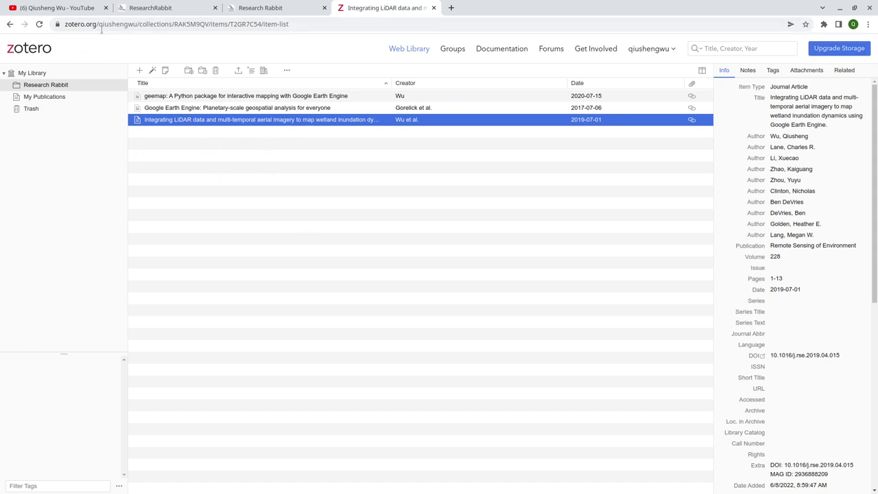
pyautogui.moveTo(96, 25); pyautogui.dragTo(59, 24)
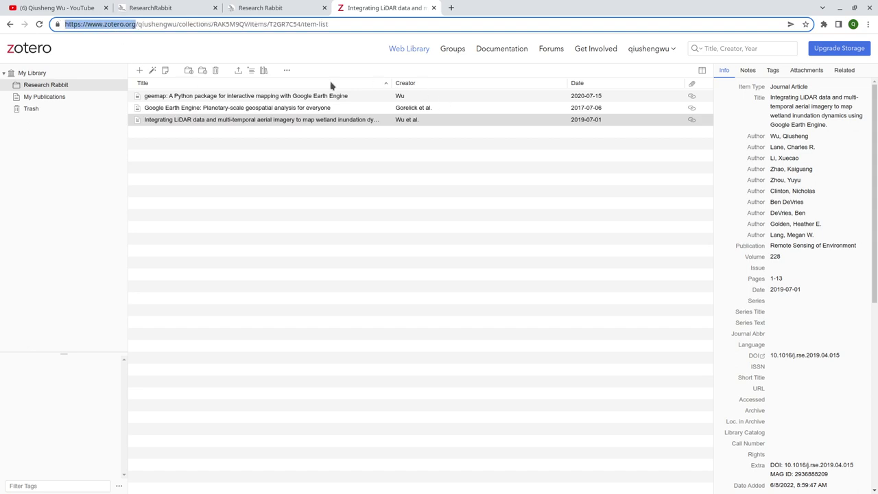
pyautogui.click(301, 181)
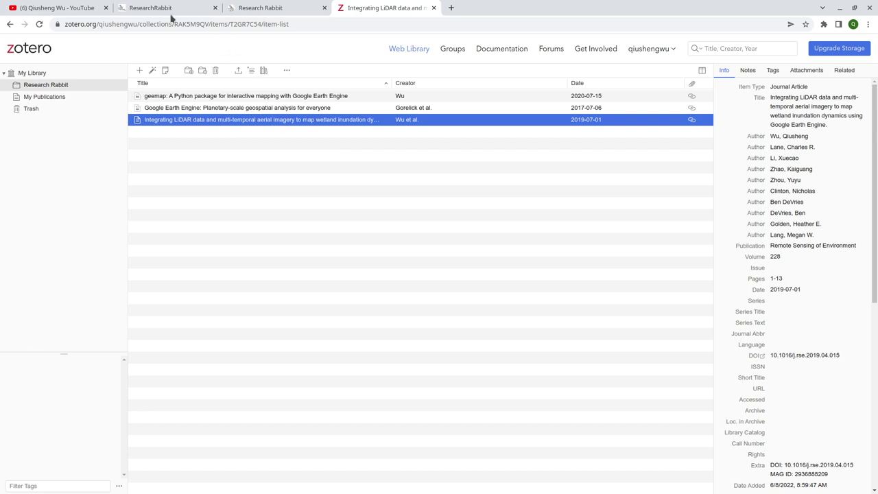
# Return to the ResearchRabbit web app and create an uncategorized collection named "Earth Engine".
pyautogui.click(277, 9)
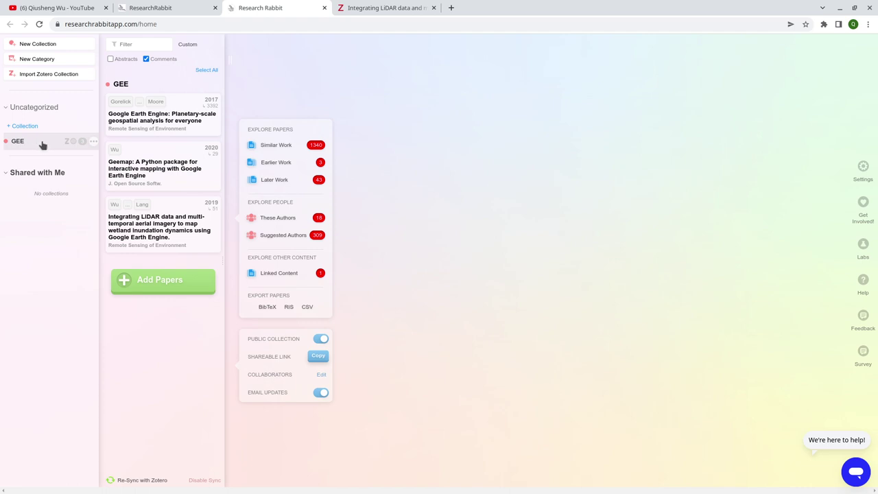
pyautogui.click(24, 142)
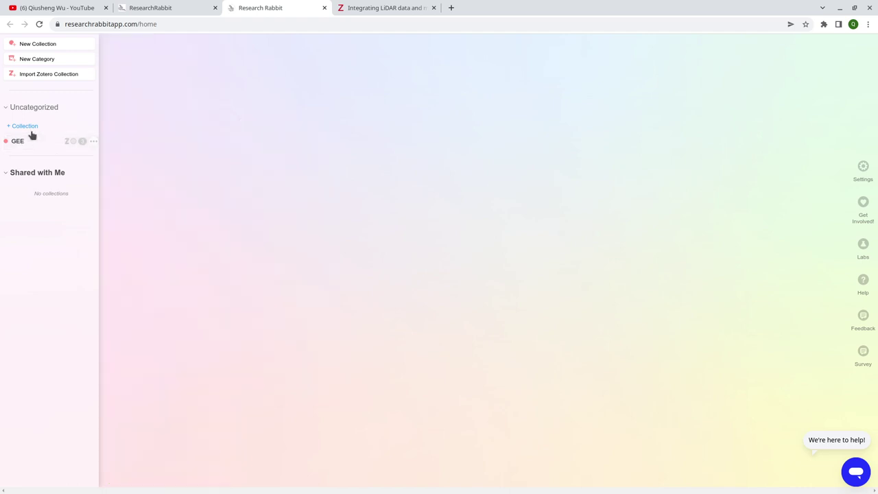
pyautogui.click(26, 127)
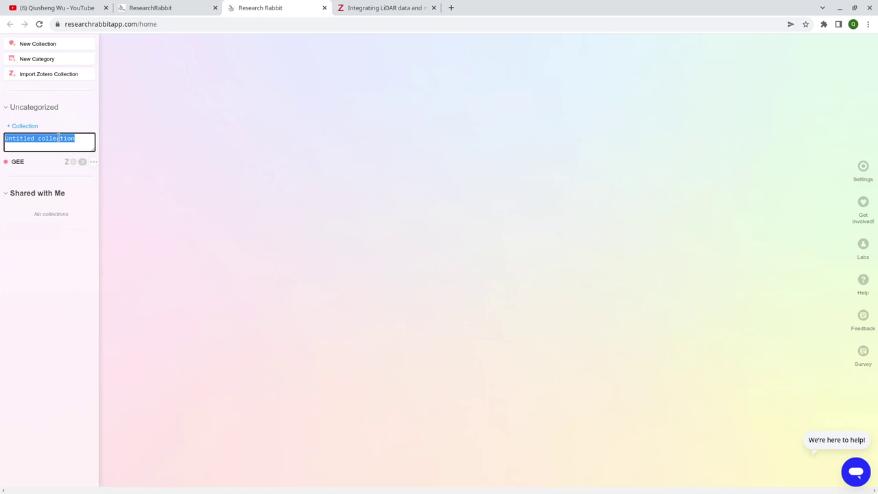
pyautogui.write('Earth E')
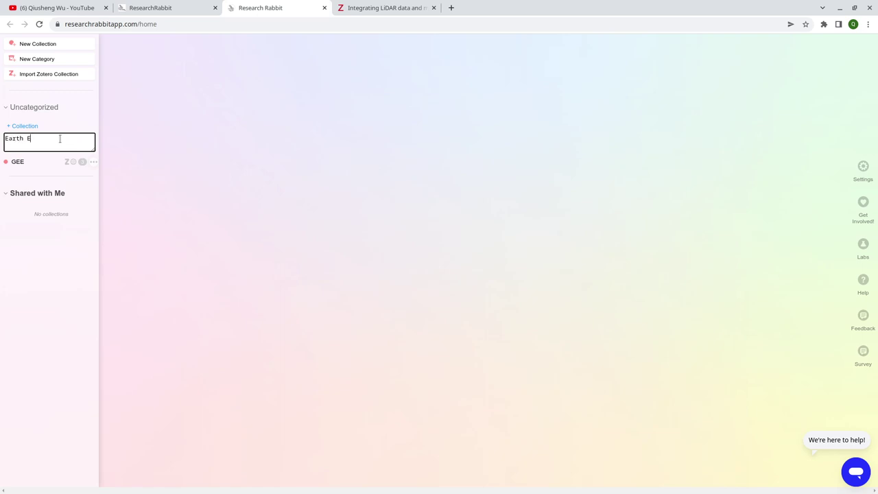
pyautogui.write('ngine')
pyautogui.press('Return')
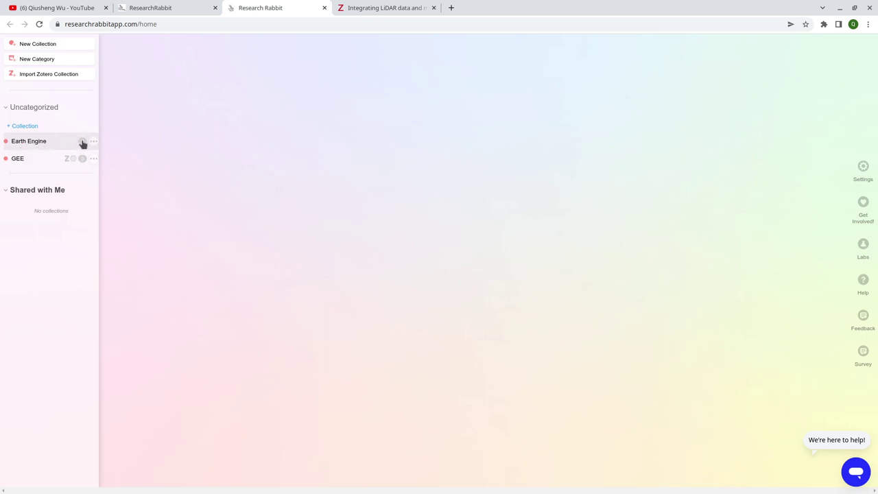
# Search for papers to add to the GEE collection with the keywords "google earth engine" across All Subject Areas.
pyautogui.click(43, 159)
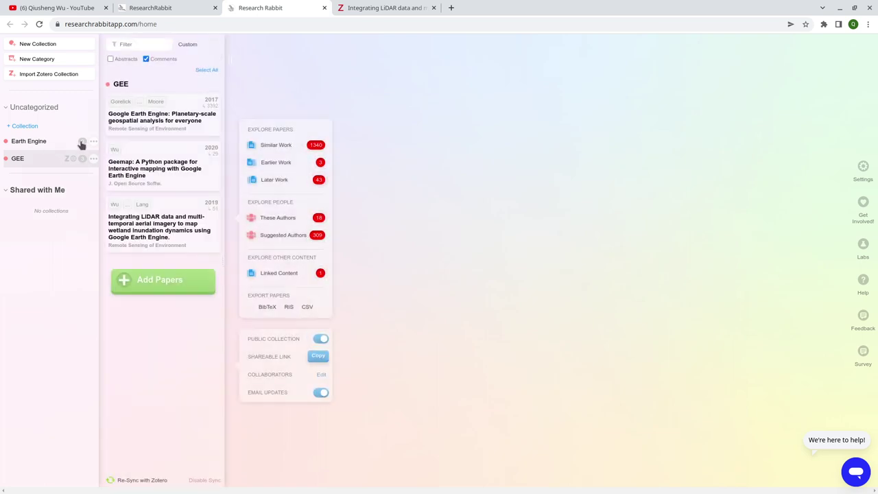
pyautogui.click(165, 283)
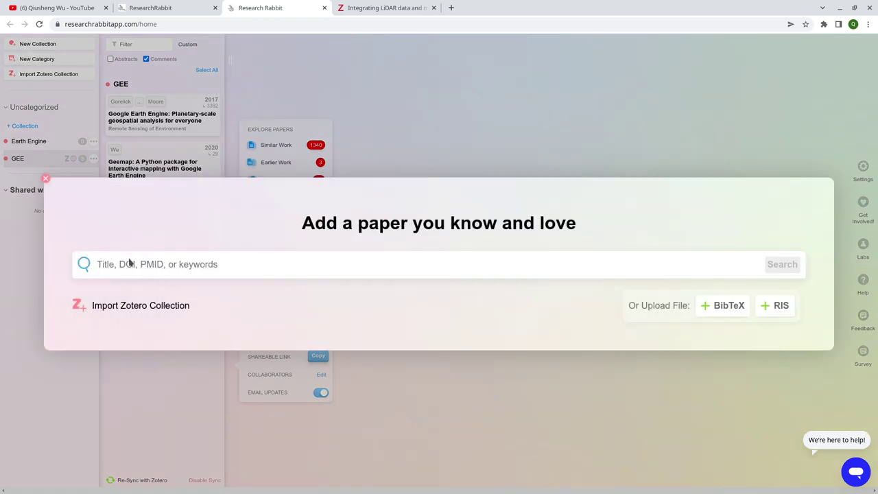
pyautogui.write('google earth engine')
pyautogui.press('Return')
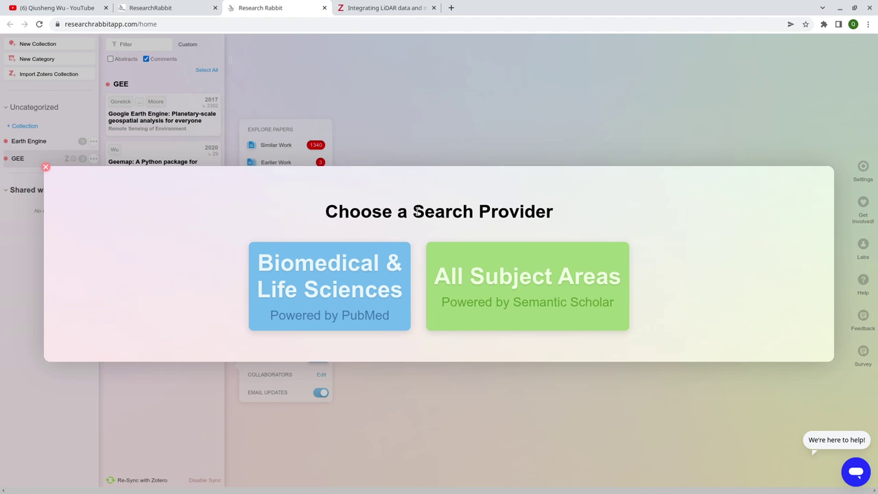
pyautogui.click(501, 290)
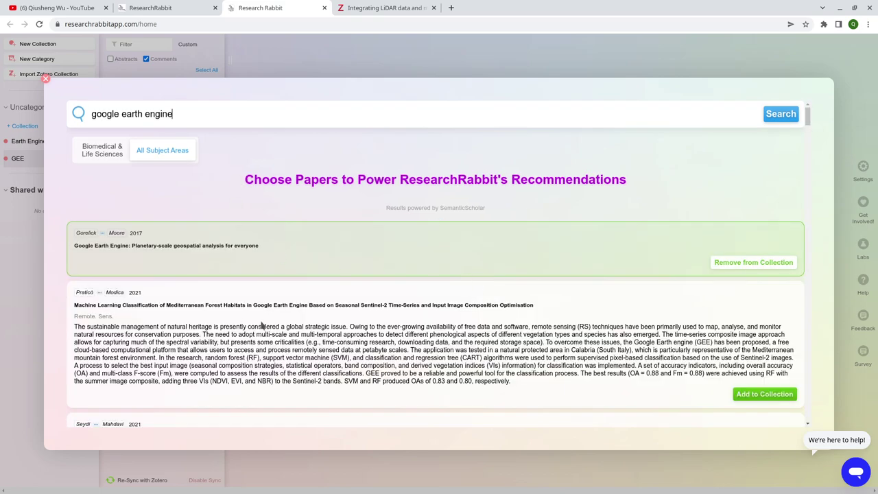
# Browse the titles and abstracts of the papers found for "google earth engine".
pyautogui.scroll(-2, 261, 326)
pyautogui.scroll(3, 265, 329)
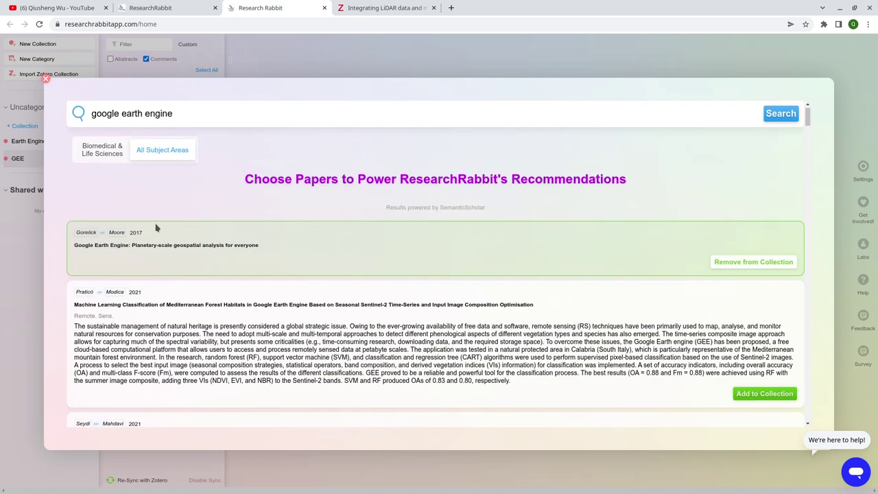
pyautogui.scroll(-3, 209, 268)
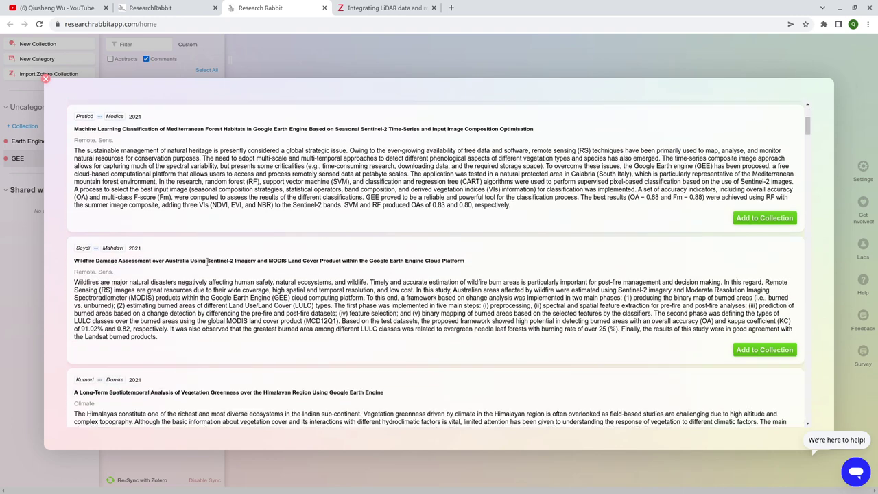
pyautogui.scroll(3, 424, 303)
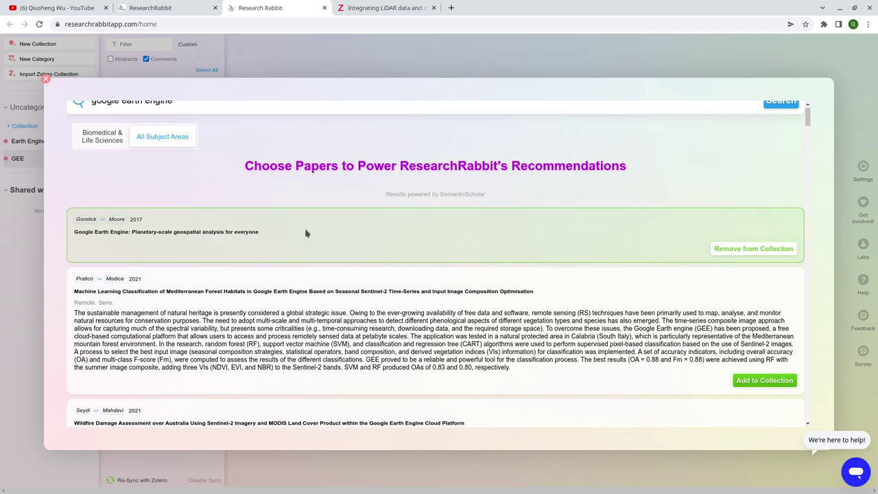
pyautogui.scroll(-2, 439, 301)
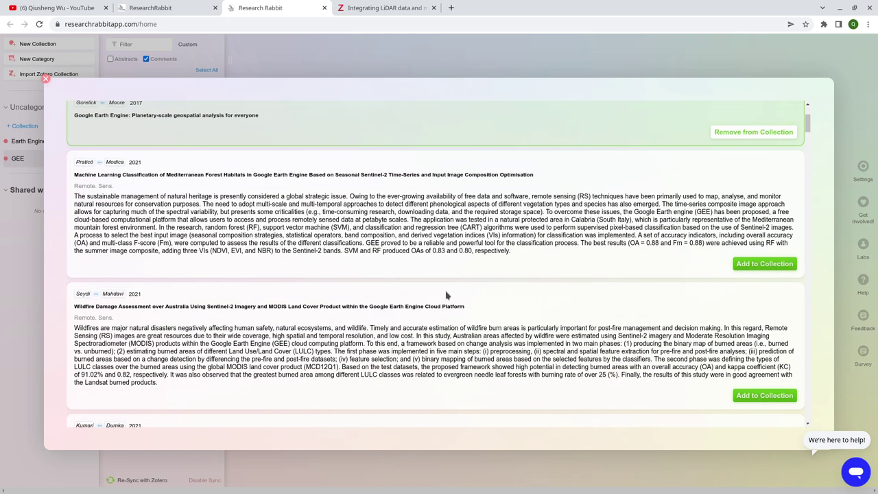
pyautogui.scroll(-3, 446, 295)
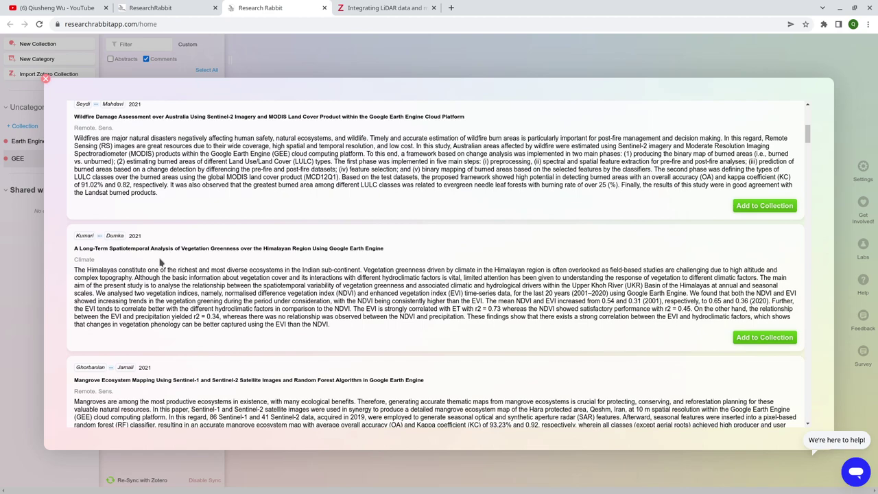
pyautogui.scroll(-4, 226, 342)
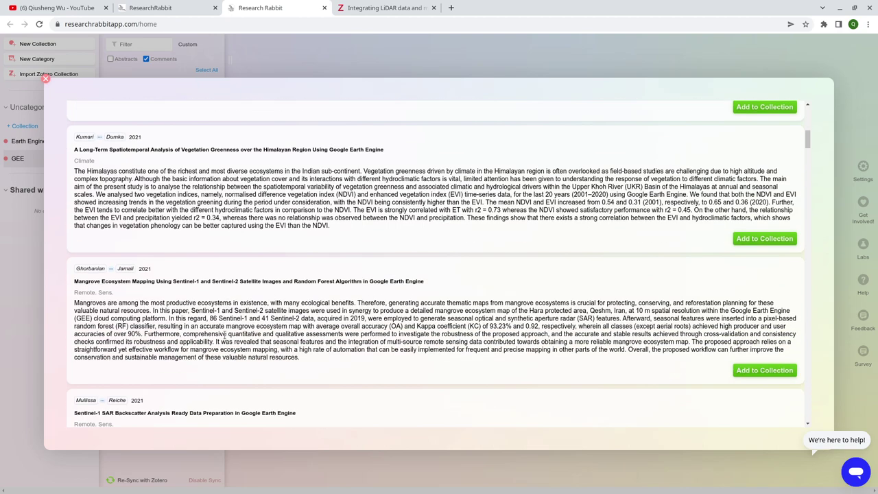
pyautogui.scroll(-4, 255, 297)
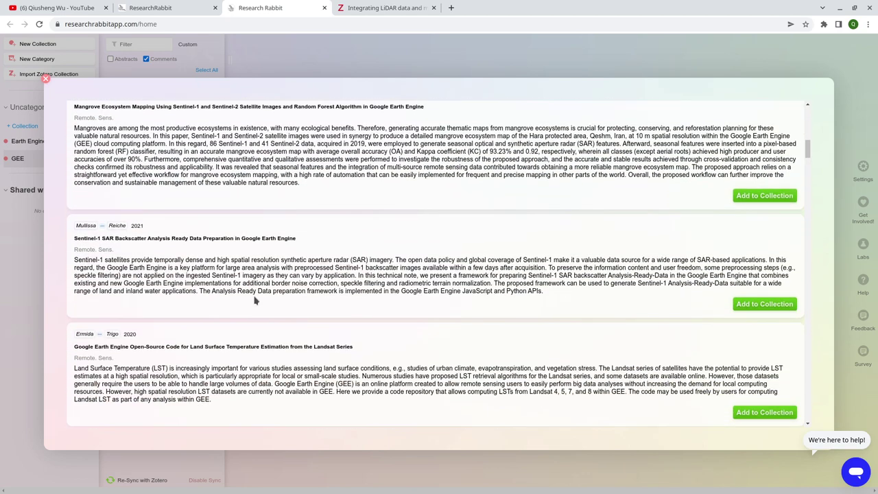
pyautogui.scroll(10, 257, 299)
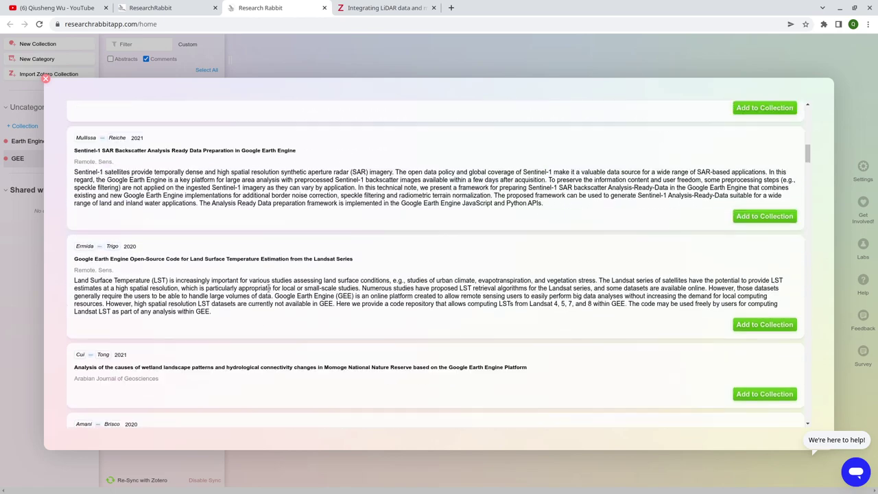
pyautogui.scroll(3, 556, 293)
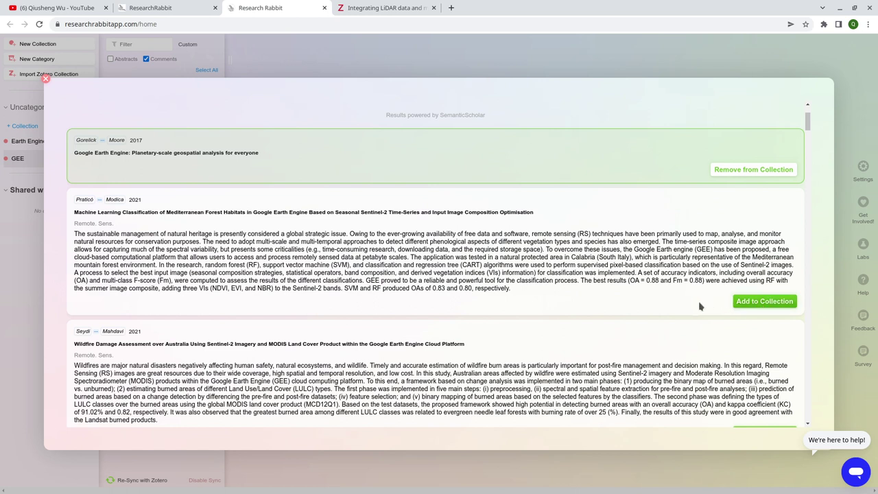
# Add the 2021 paper on machine learning classification of Mediterranean forest habitats to the GEE collection and close the paper search.
pyautogui.click(751, 304)
pyautogui.click(718, 301)
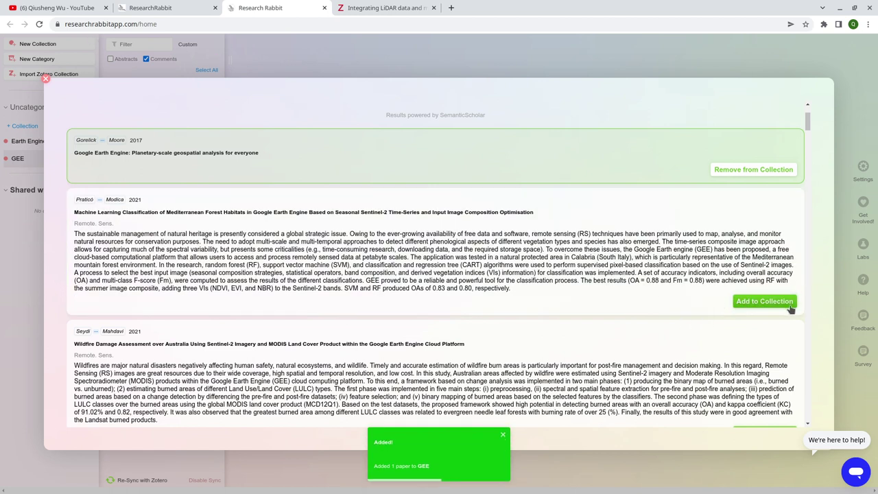
pyautogui.click(755, 301)
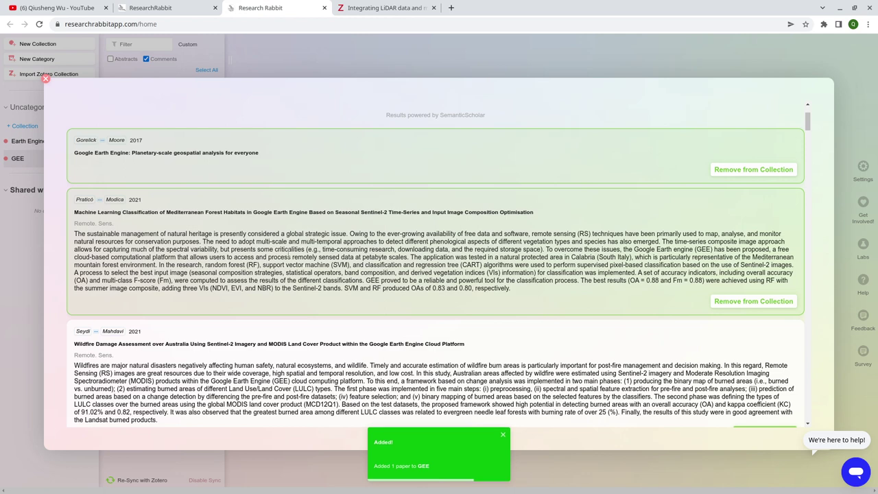
pyautogui.click(46, 80)
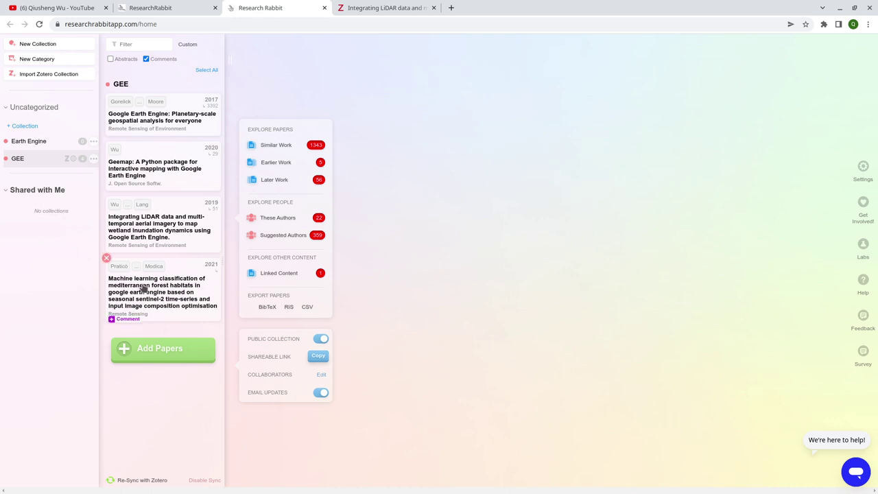
# Check the options for adding papers to the GEE collection, including BibTeX and RIS upload, and close the dialog.
pyautogui.click(164, 349)
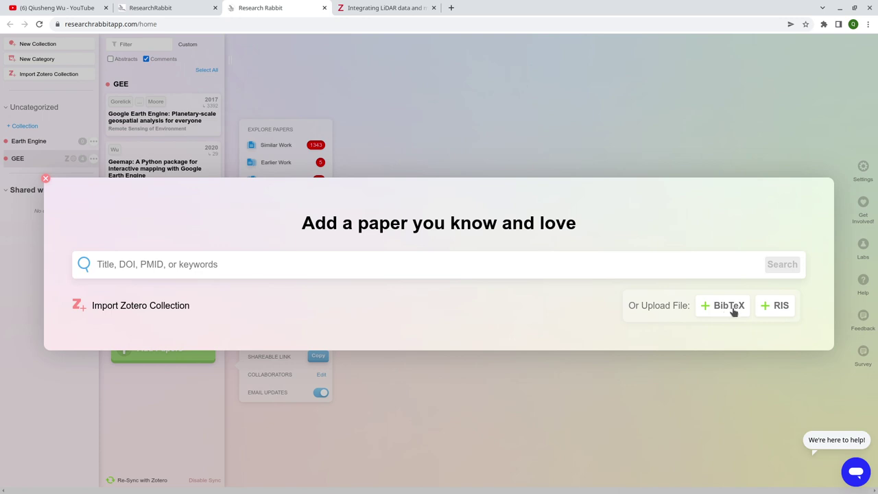
pyautogui.click(45, 180)
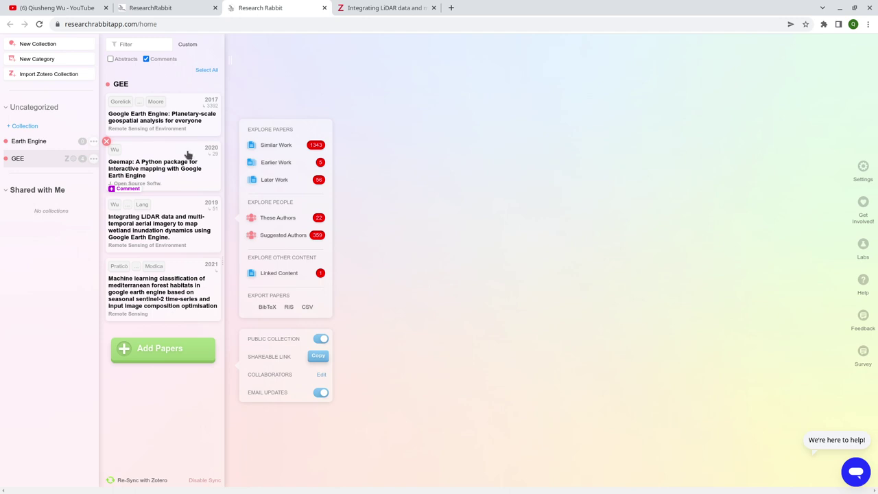
# View the details, full author list and PDF of the 2017 Google Earth Engine paper, and return to the collection.
pyautogui.click(145, 122)
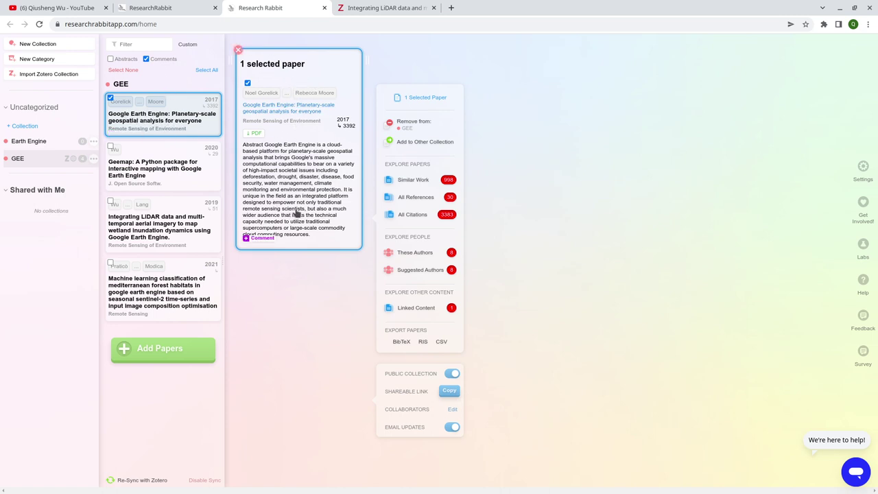
pyautogui.click(287, 96)
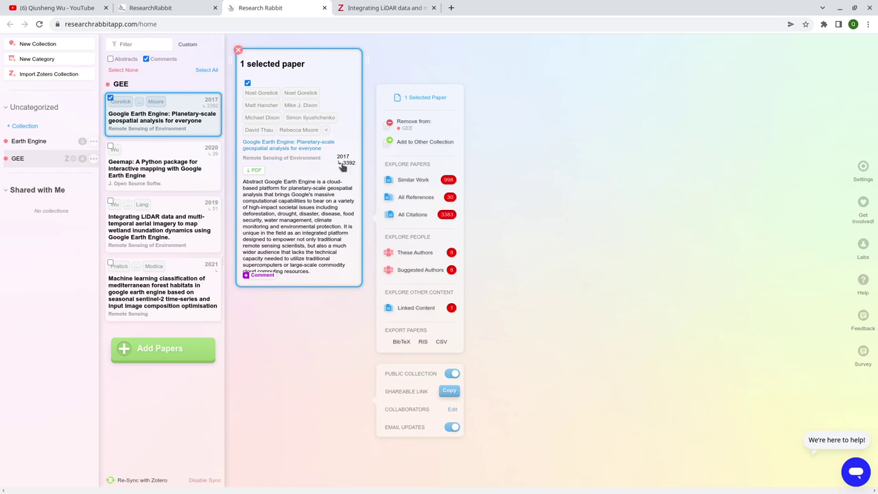
pyautogui.click(255, 171)
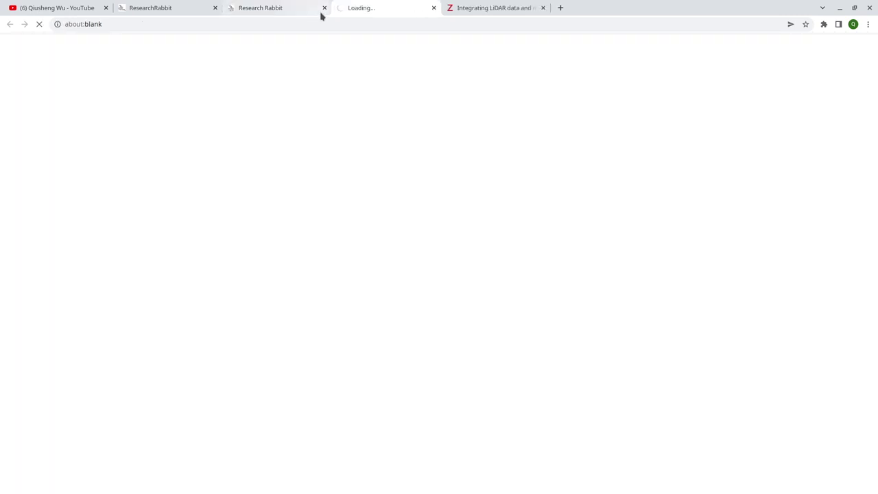
pyautogui.scroll(-5, 343, 147)
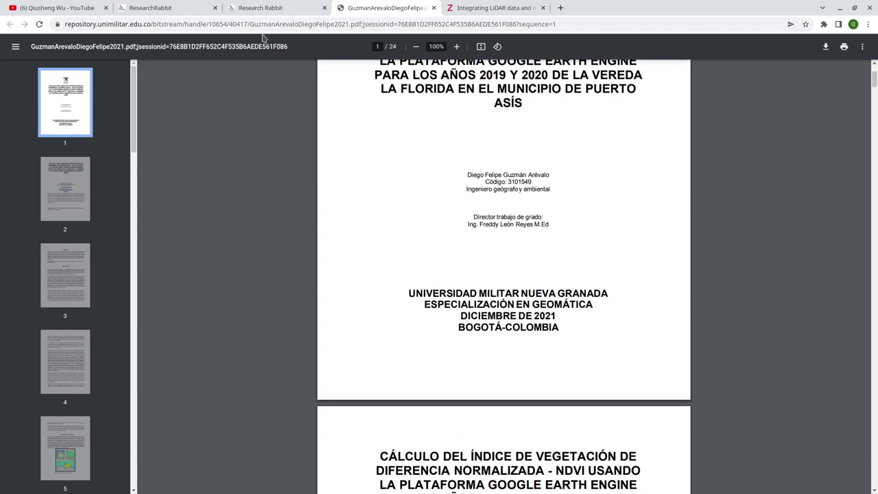
pyautogui.click(275, 8)
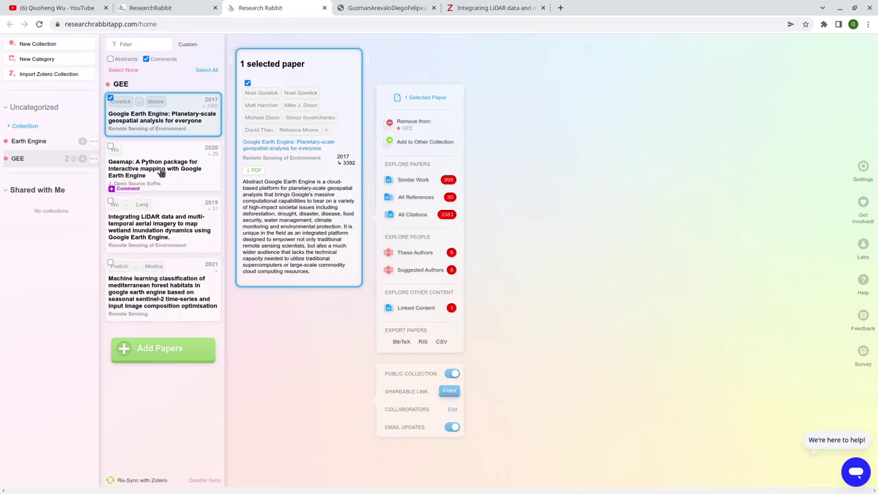
# Open the PDF of the 2020 Geemap paper and return to the GEE collection.
pyautogui.click(162, 172)
pyautogui.click(253, 134)
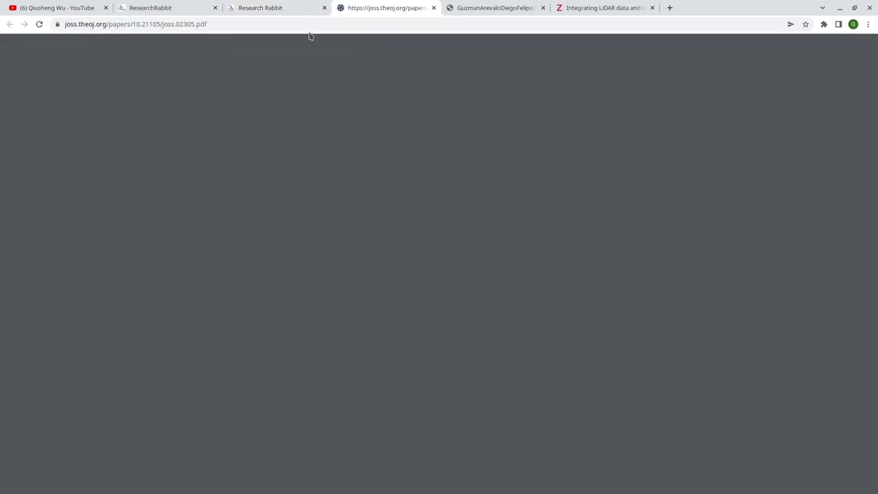
pyautogui.click(285, 7)
# Reselect the 2017 Google Earth Engine paper, expand its authors, and browse the list of similar work.
pyautogui.click(168, 120)
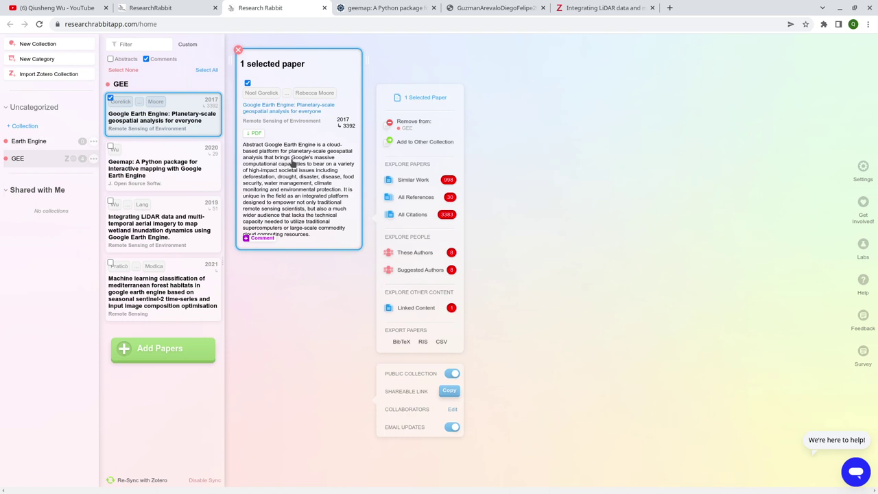
pyautogui.click(286, 94)
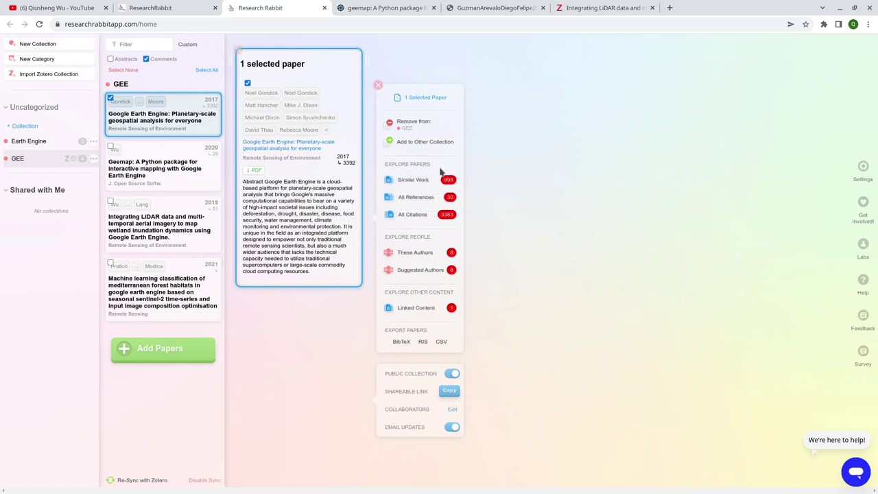
pyautogui.click(423, 182)
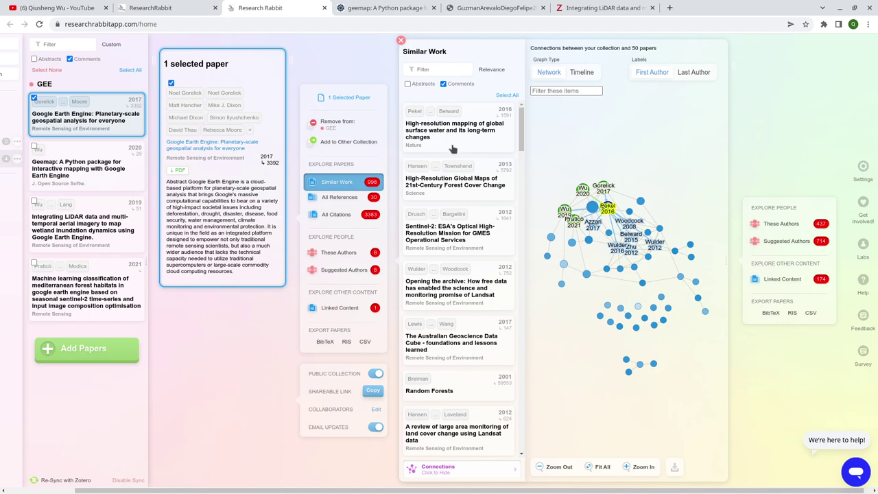
pyautogui.scroll(-15, 452, 148)
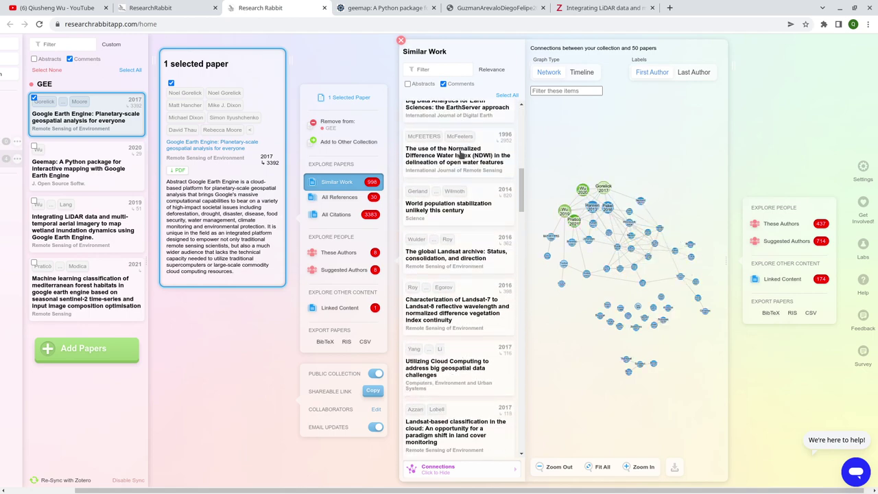
pyautogui.scroll(-15, 510, 281)
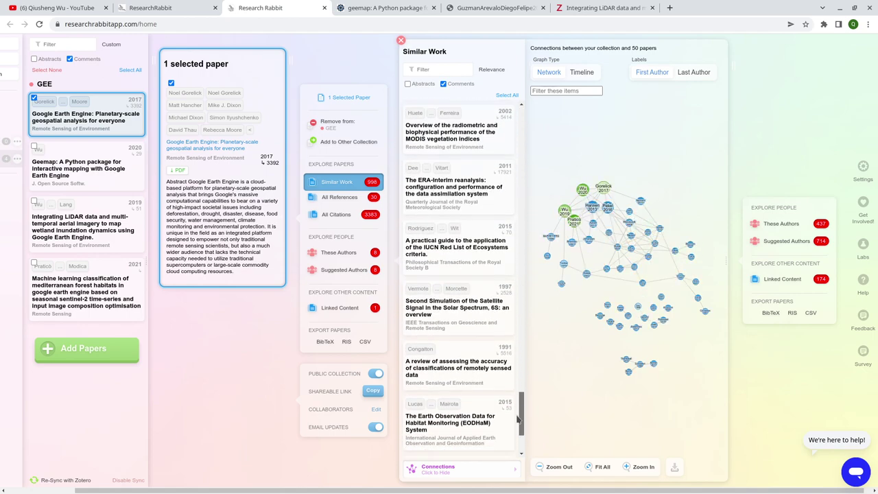
pyautogui.scroll(20, 511, 281)
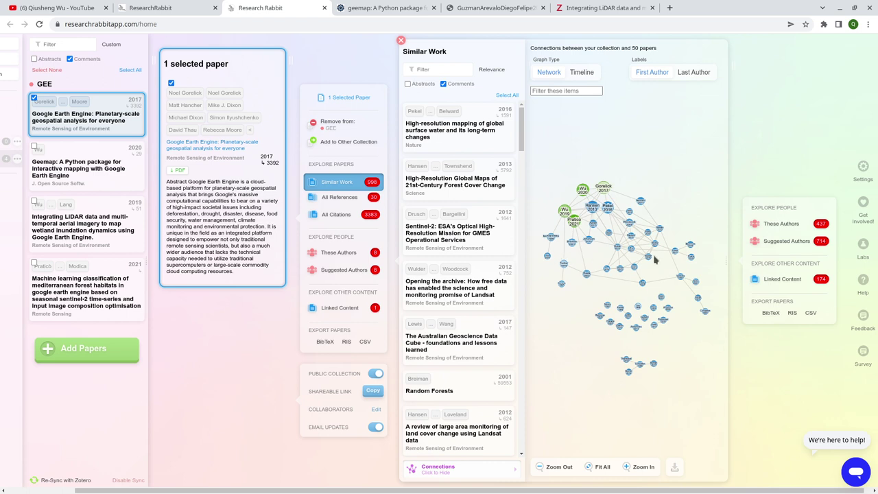
# Widen the similar-work connections graph and examine the links between its papers up close.
pyautogui.click(729, 260)
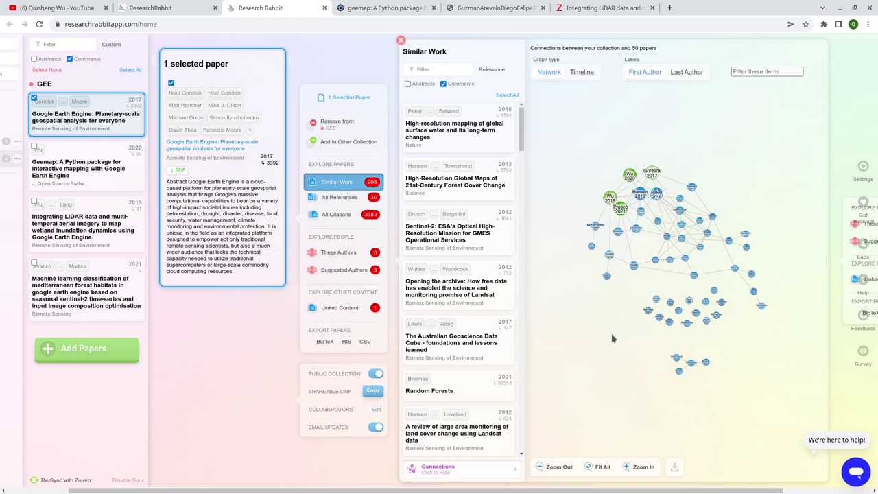
pyautogui.click(597, 467)
pyautogui.click(629, 468)
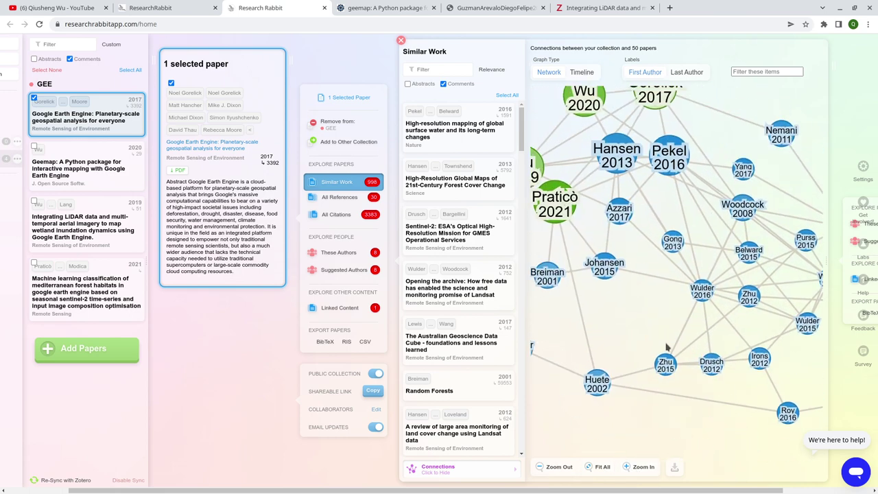
pyautogui.moveTo(625, 241); pyautogui.dragTo(655, 214)
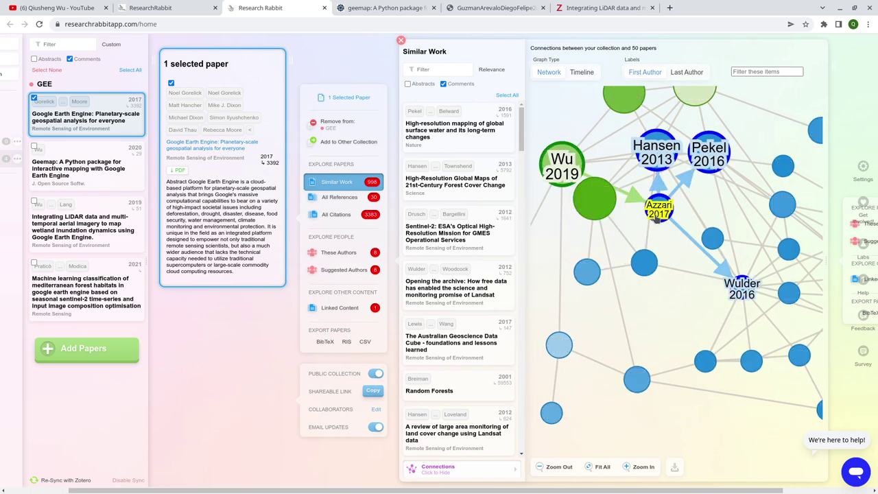
pyautogui.click(596, 471)
pyautogui.click(634, 467)
pyautogui.click(637, 469)
pyautogui.scroll(-5, 642, 201)
pyautogui.moveTo(610, 292); pyautogui.dragTo(629, 241)
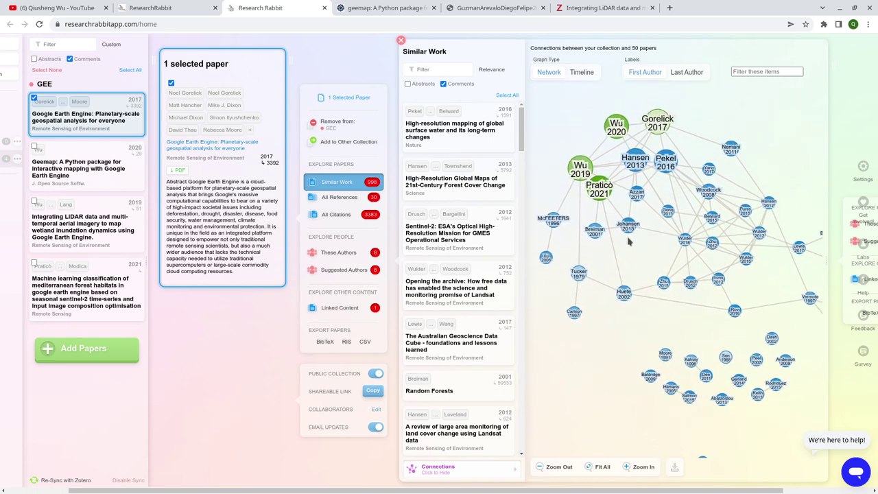
# Export the connections graph as a PNG image to the Downloads folder and open the saved image.
pyautogui.click(674, 468)
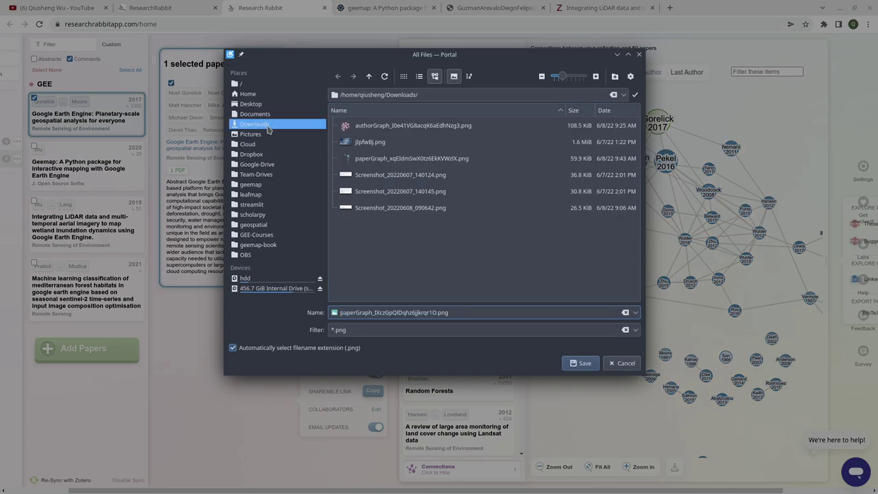
pyautogui.click(581, 363)
pyautogui.click(66, 468)
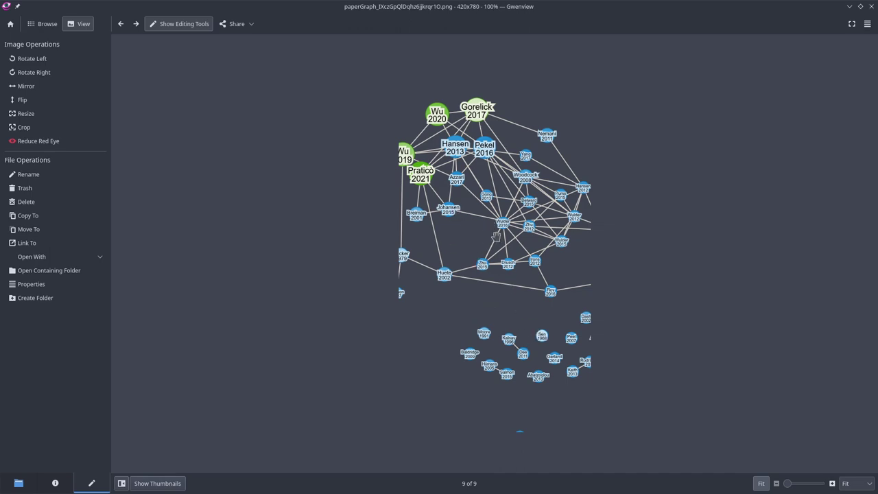
# Inspect the exported graph image at different magnifications in Gwenview and close the image viewer.
pyautogui.scroll(4, 789, 486)
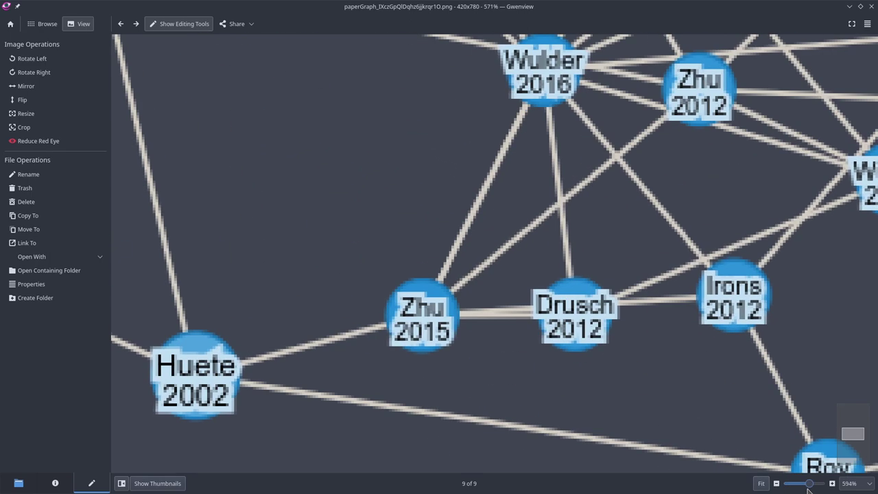
pyautogui.scroll(-4, 789, 485)
pyautogui.scroll(2, 789, 486)
pyautogui.scroll(-2, 788, 486)
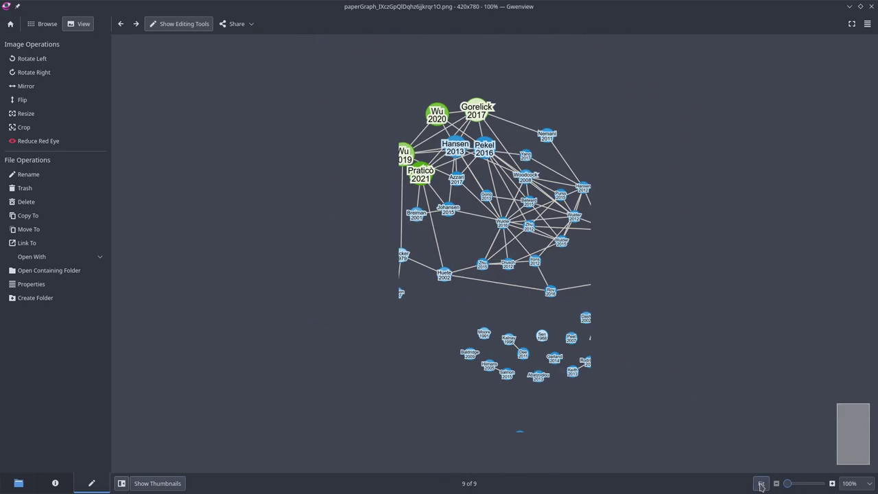
pyautogui.click(871, 6)
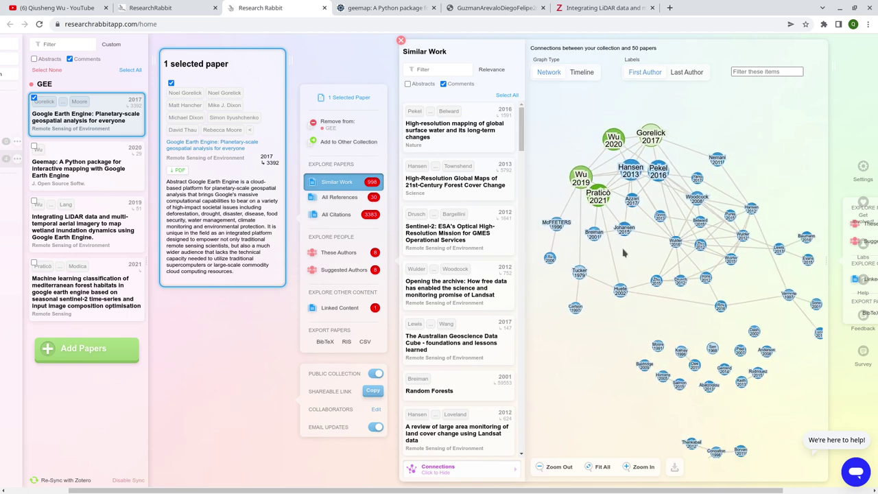
# Switch the similar-work graph to the Timeline type and examine how the papers are spread over the years.
pyautogui.scroll(-3, 623, 254)
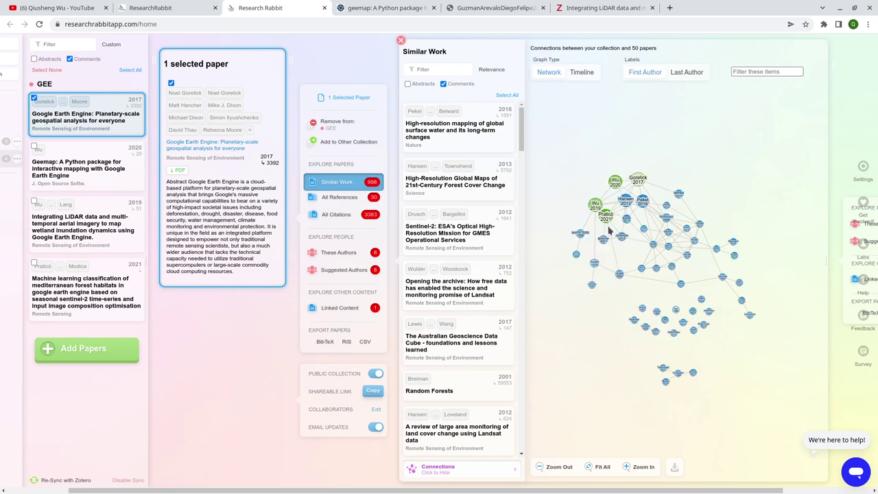
pyautogui.click(582, 74)
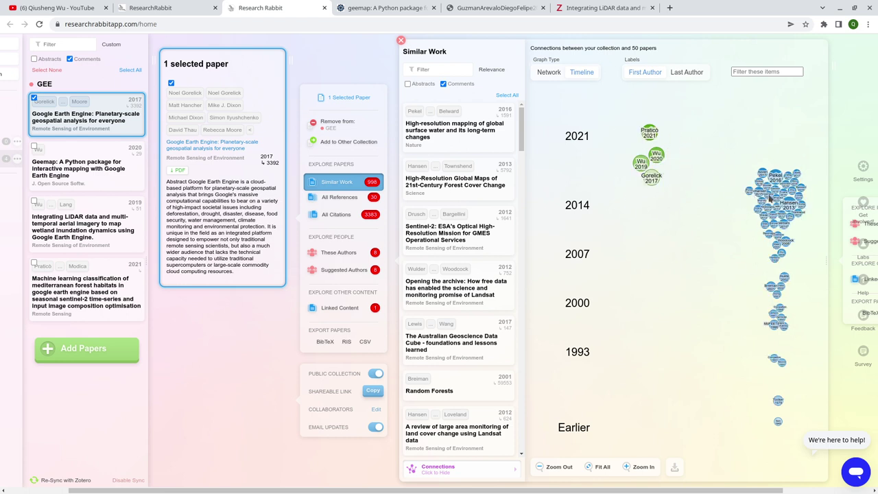
pyautogui.moveTo(786, 444)
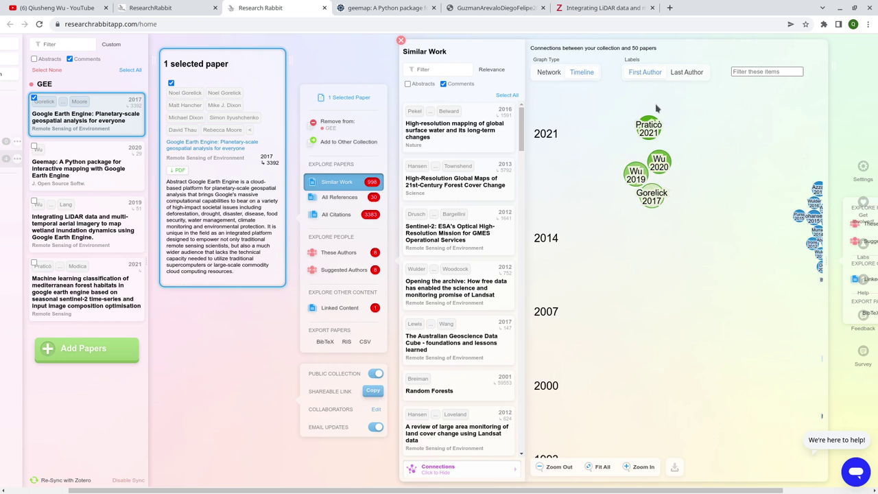
pyautogui.moveTo(719, 161)
pyautogui.mouseDown()
pyautogui.moveTo(613, 148)
pyautogui.moveTo(716, 155)
pyautogui.moveTo(716, 166)
pyautogui.mouseUp()
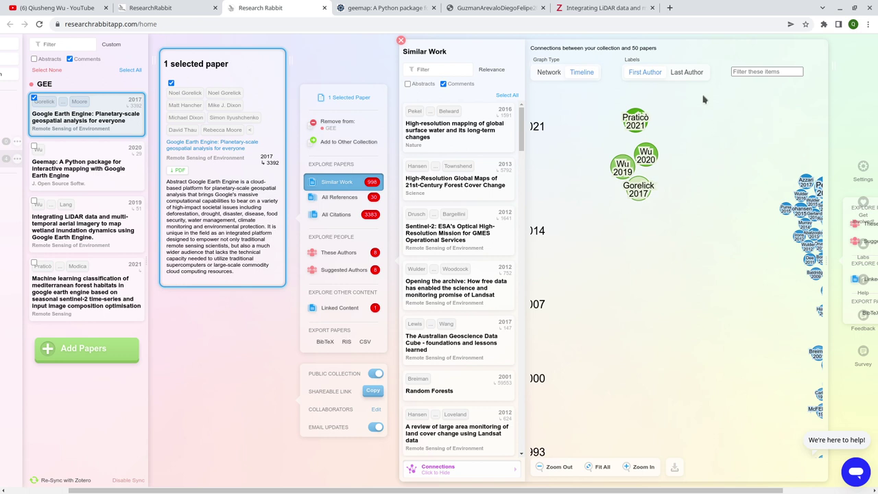
# Compare the First Author and Last Author labels on the timeline graph, leaving it set to Last Author.
pyautogui.click(682, 74)
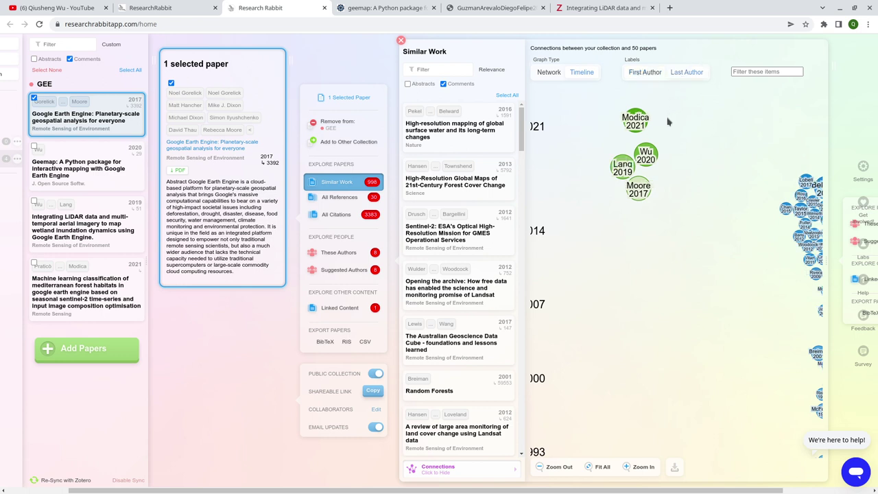
pyautogui.click(645, 74)
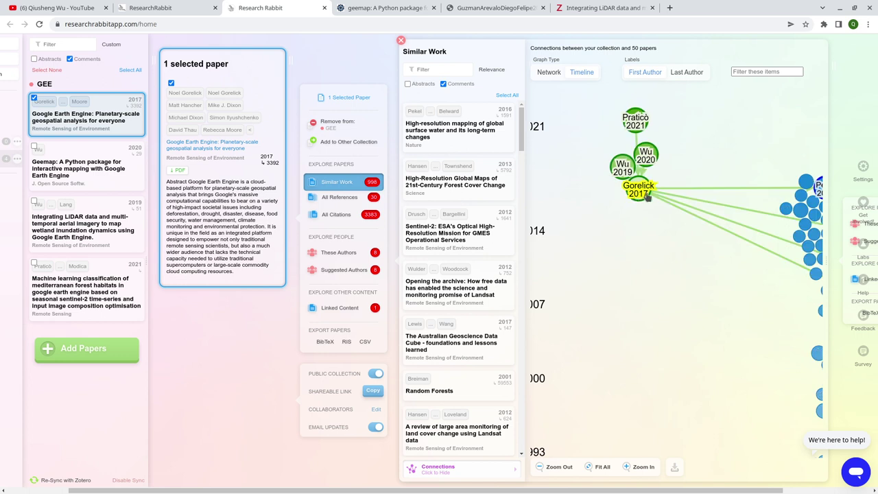
pyautogui.click(684, 74)
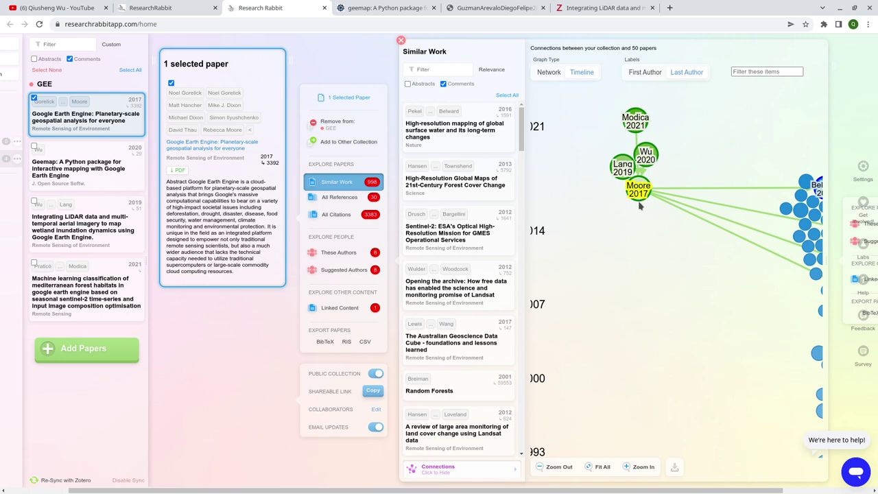
pyautogui.click(639, 72)
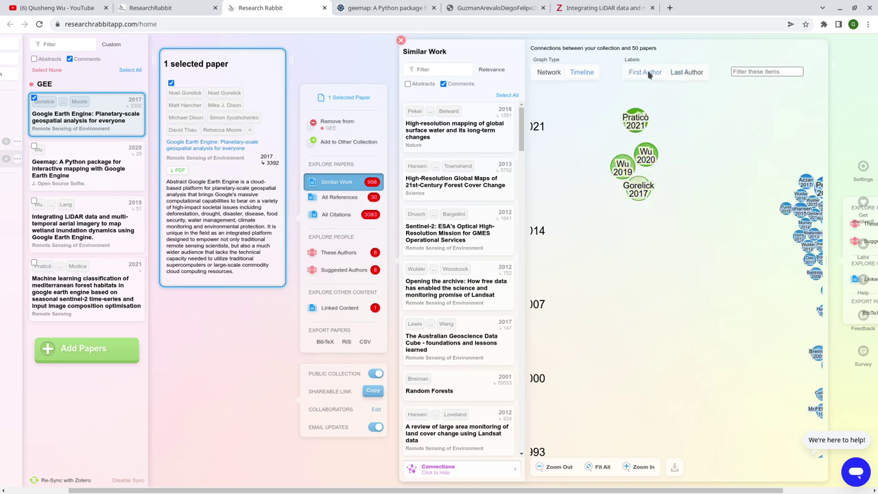
pyautogui.click(673, 74)
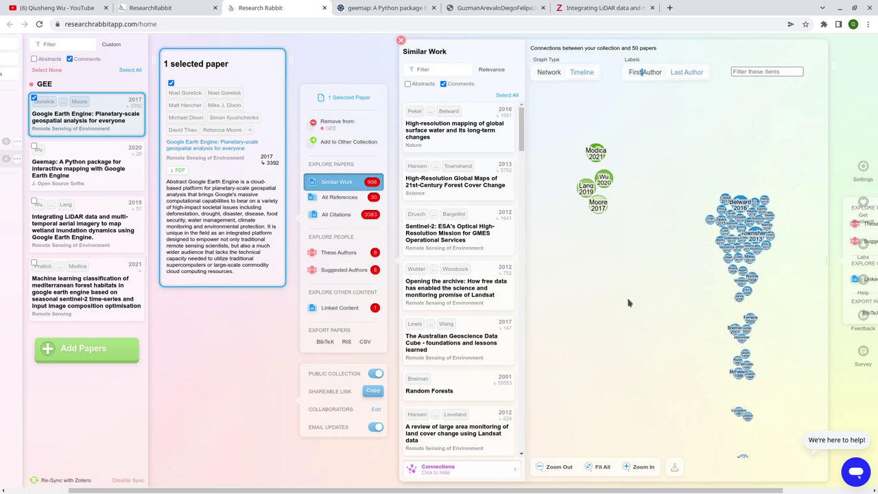
# Examine the cluster of similar papers on the timeline and open the details of the 2016 global surface water mapping paper.
pyautogui.moveTo(677, 302); pyautogui.dragTo(597, 288)
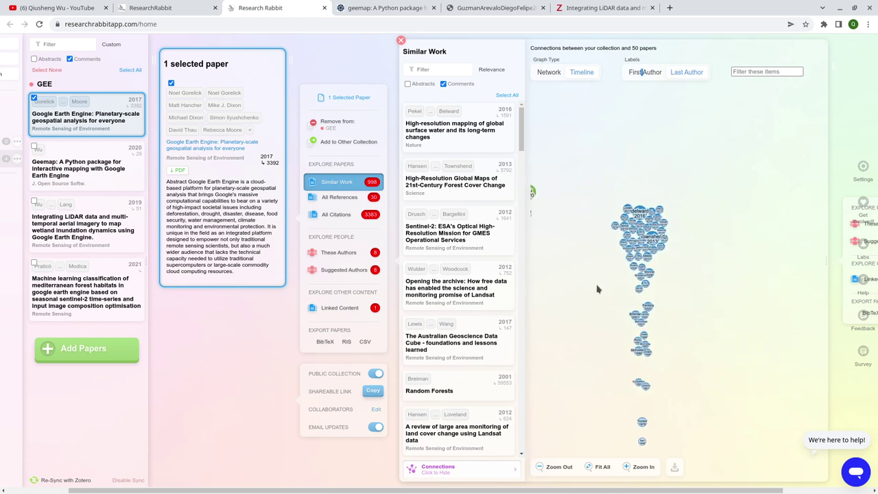
pyautogui.scroll(5, 596, 288)
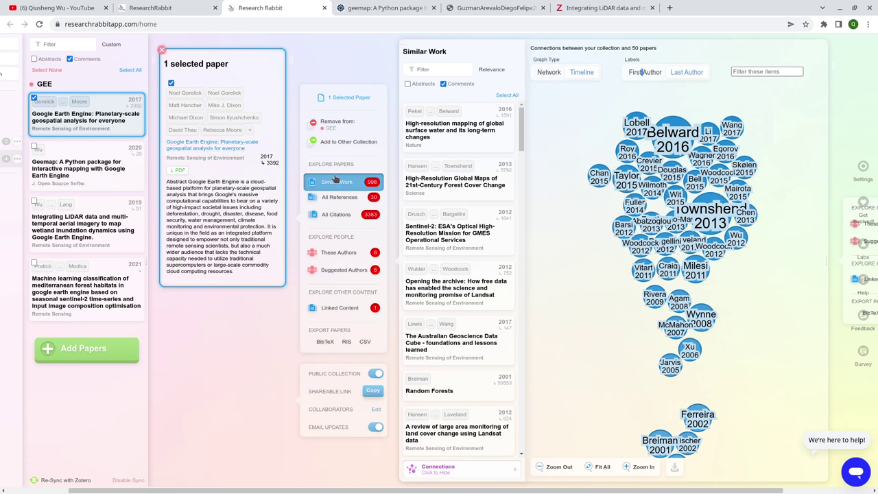
pyautogui.click(473, 128)
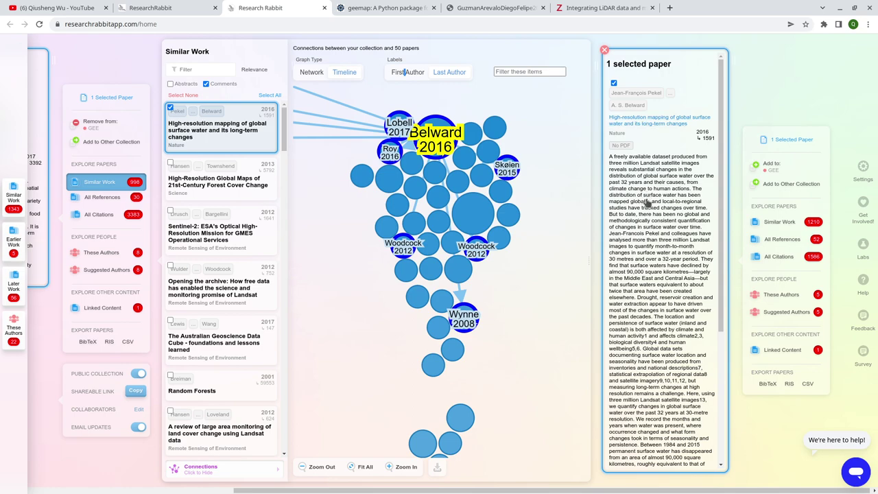
# Follow similar work from the 2016 surface water paper through the 2014 global lake inventory to the 2004 lakes, reservoirs and wetlands database.
pyautogui.click(780, 222)
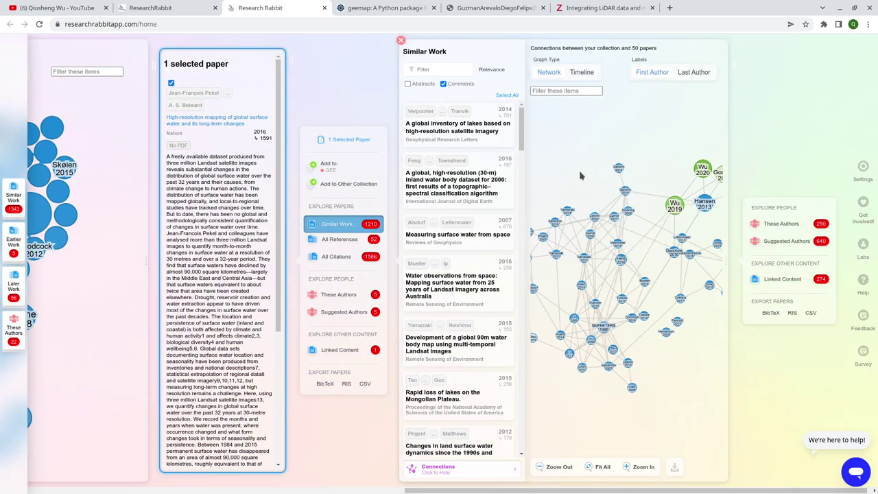
pyautogui.click(452, 134)
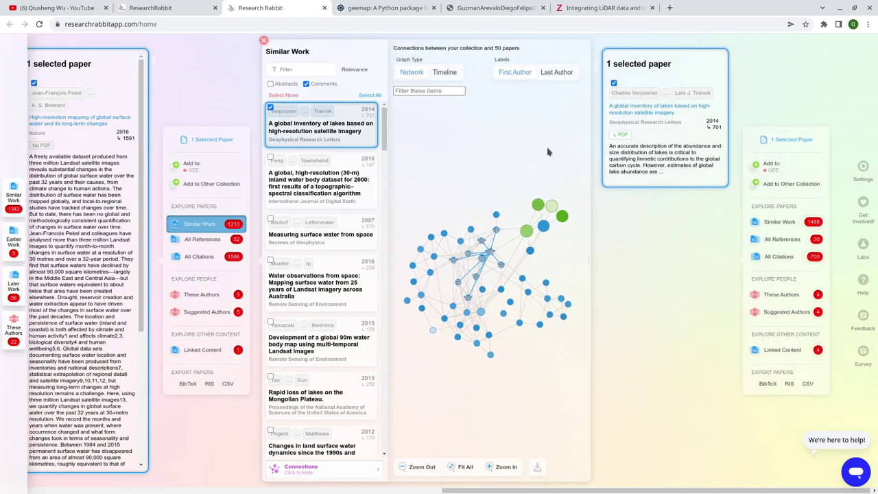
pyautogui.click(780, 223)
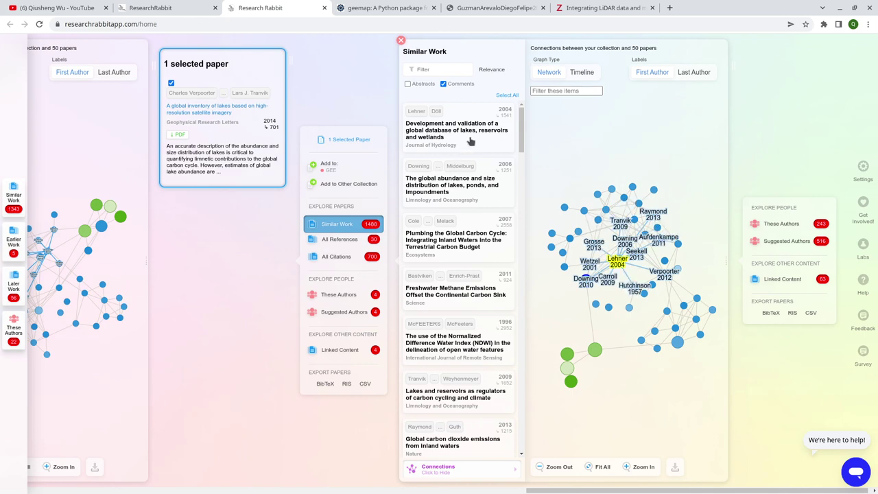
pyautogui.click(444, 137)
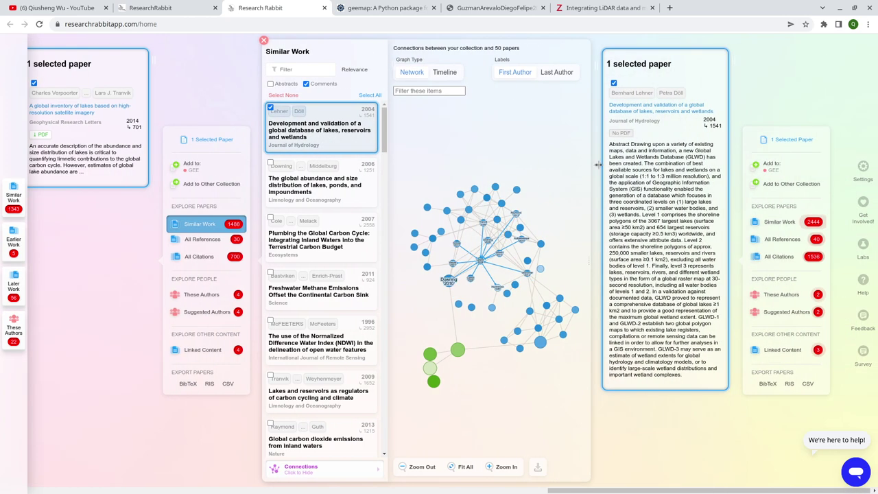
pyautogui.click(777, 224)
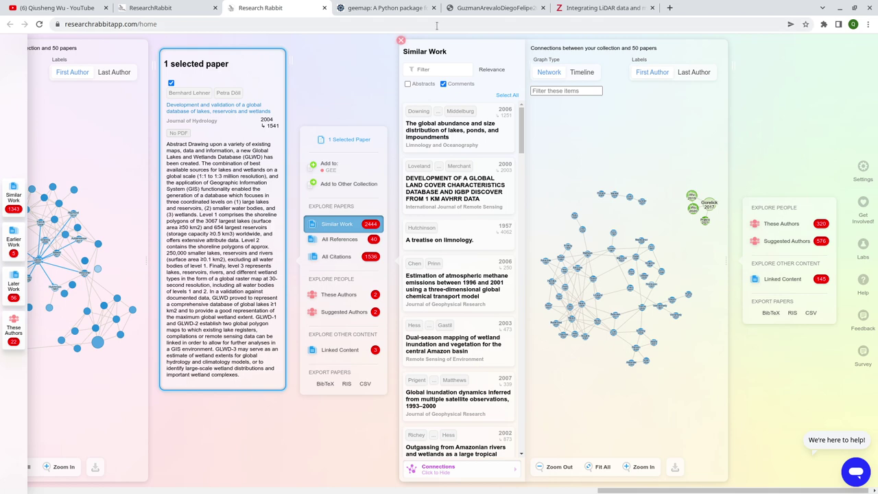
# Close the chain of similar-work results and selected papers to return to the GEE collection.
pyautogui.click(401, 40)
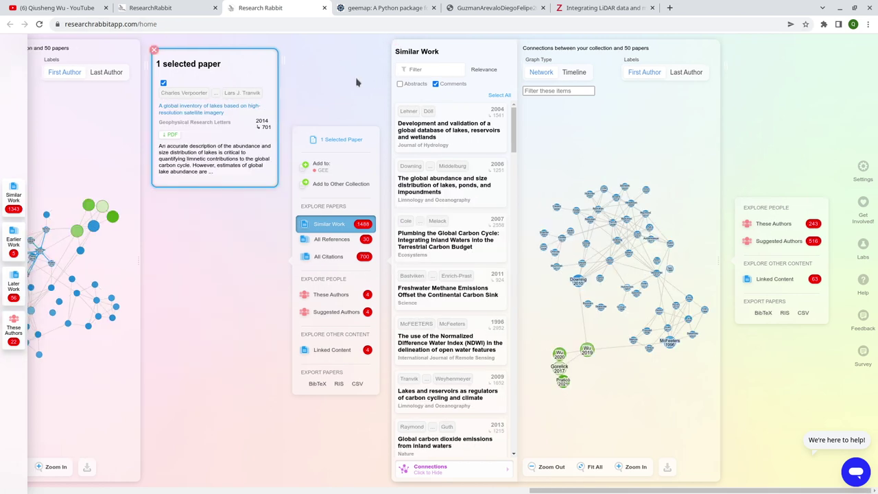
pyautogui.click(394, 41)
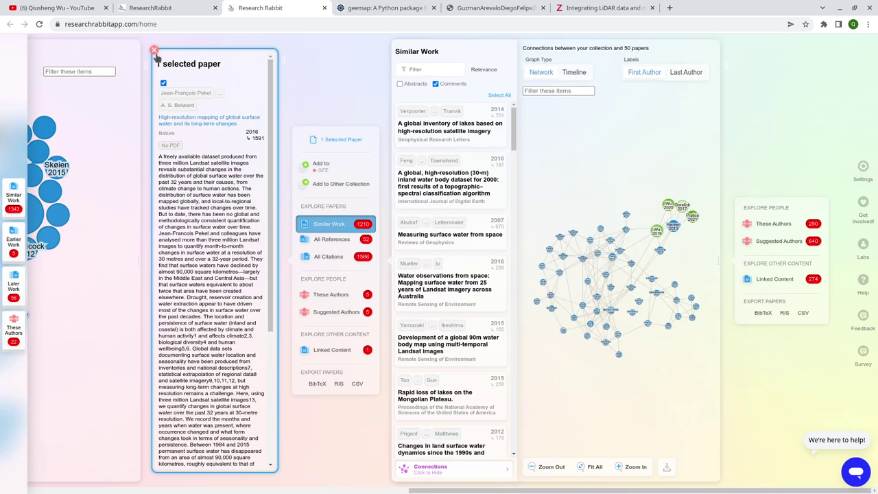
pyautogui.click(154, 51)
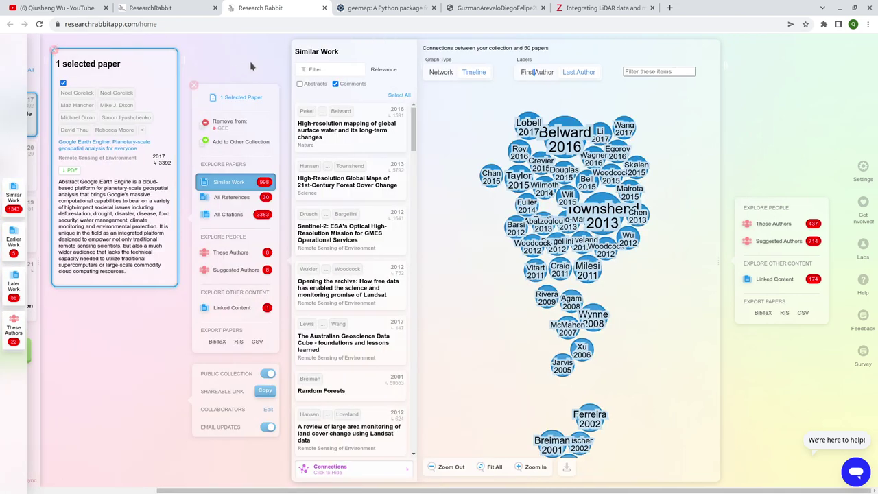
pyautogui.click(51, 51)
# Select the 2017 Google Earth Engine paper in the GEE collection, show its similar work and expand its full author list.
pyautogui.click(164, 120)
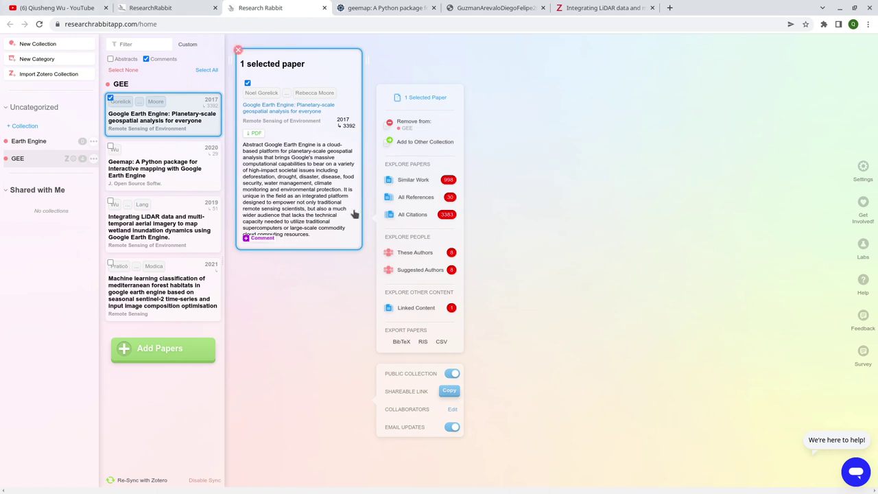
pyautogui.click(423, 182)
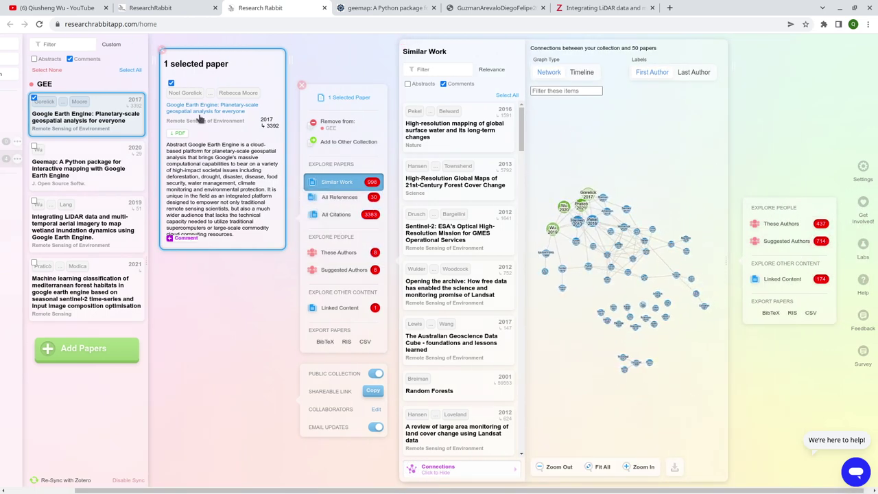
pyautogui.click(200, 93)
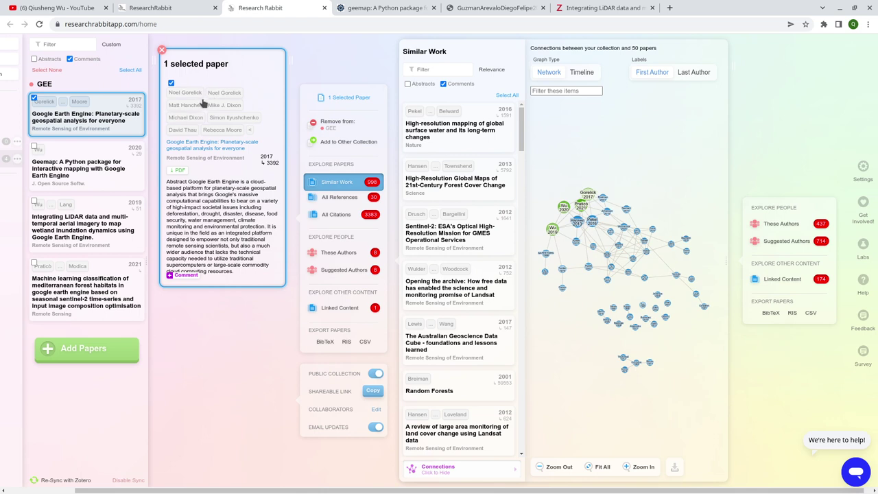
# Examine the connection graphs of all references and all citations of the 2017 Google Earth Engine paper.
pyautogui.click(346, 196)
pyautogui.scroll(5, 567, 300)
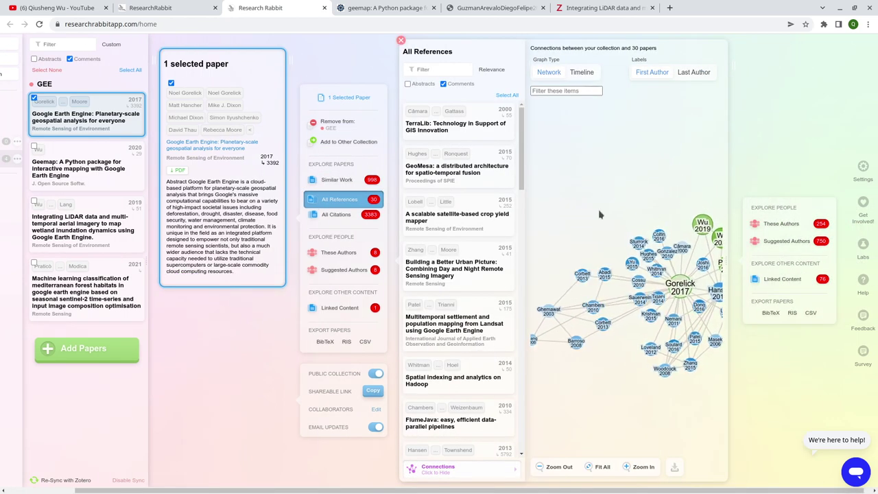
pyautogui.moveTo(580, 370); pyautogui.dragTo(648, 362)
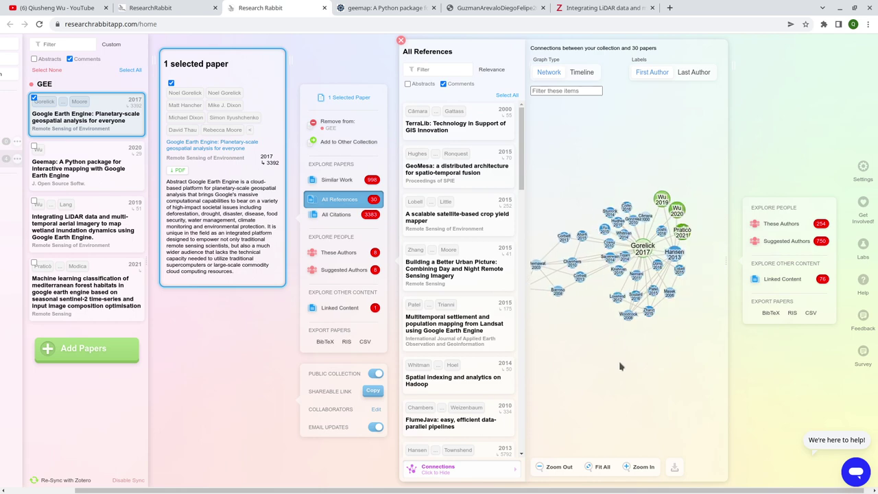
pyautogui.click(338, 214)
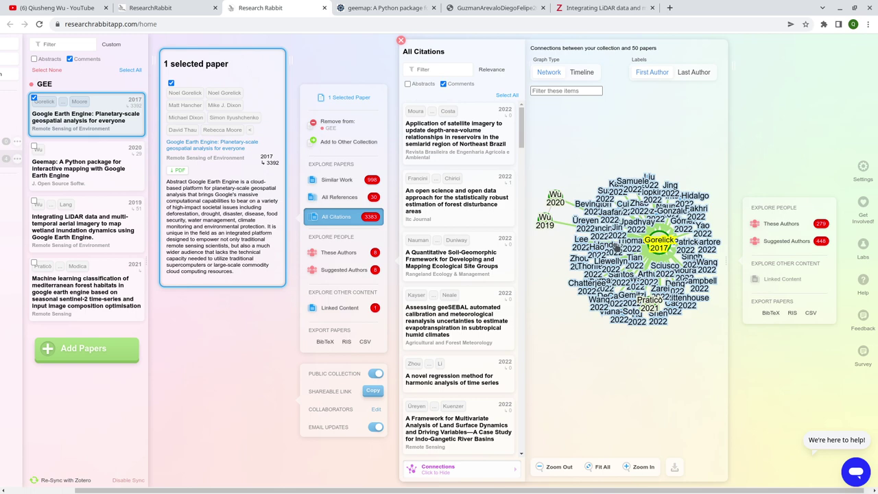
# List the authors of the Google Earth Engine paper and select the lead author's entries in the list and the graph.
pyautogui.click(337, 255)
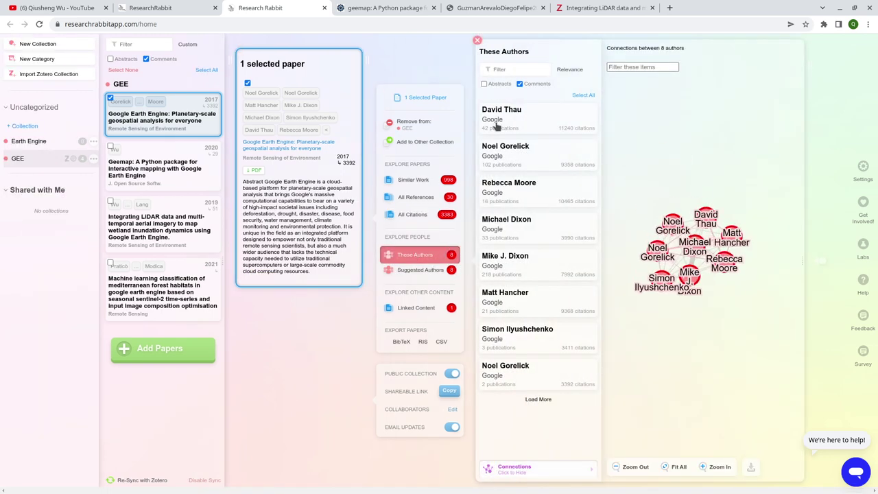
pyautogui.click(517, 157)
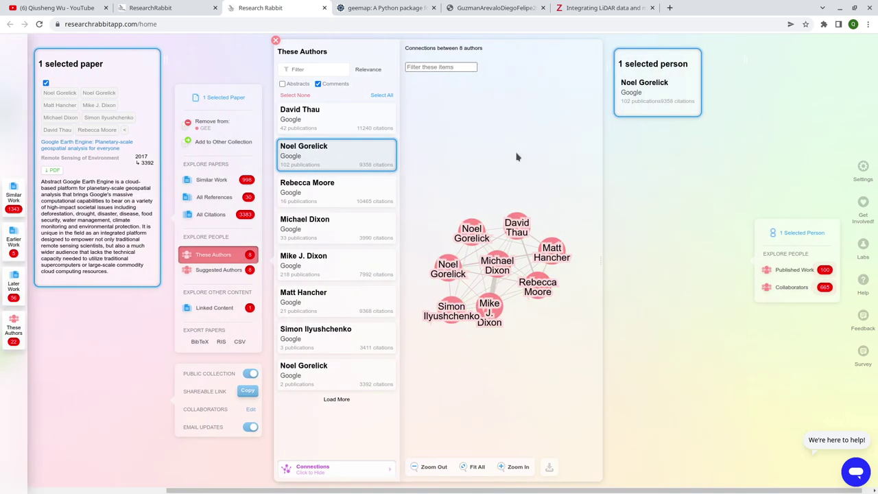
pyautogui.click(472, 235)
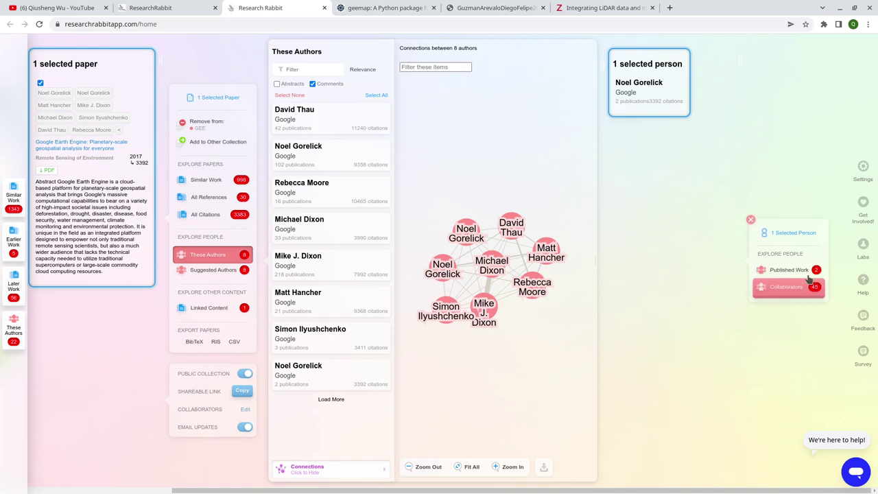
# Review the selected author's published work, including the 2022 forest degradation paper, check the collaborators, and close the results.
pyautogui.click(790, 271)
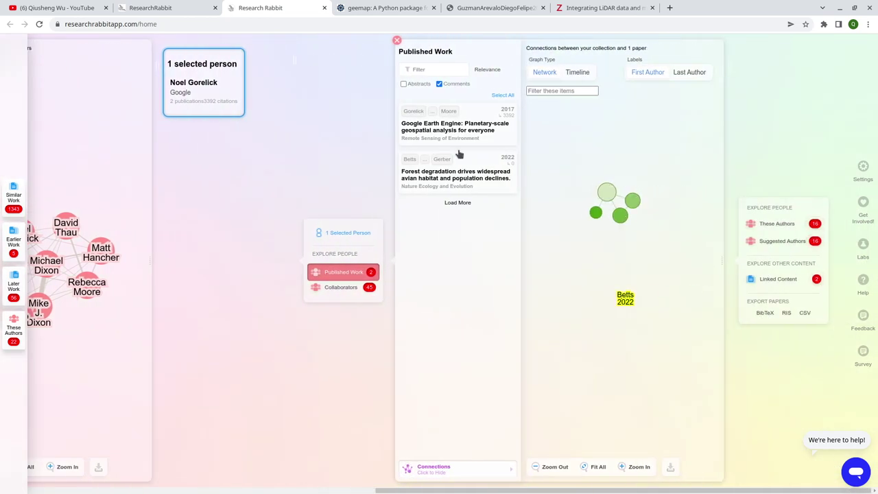
pyautogui.click(637, 384)
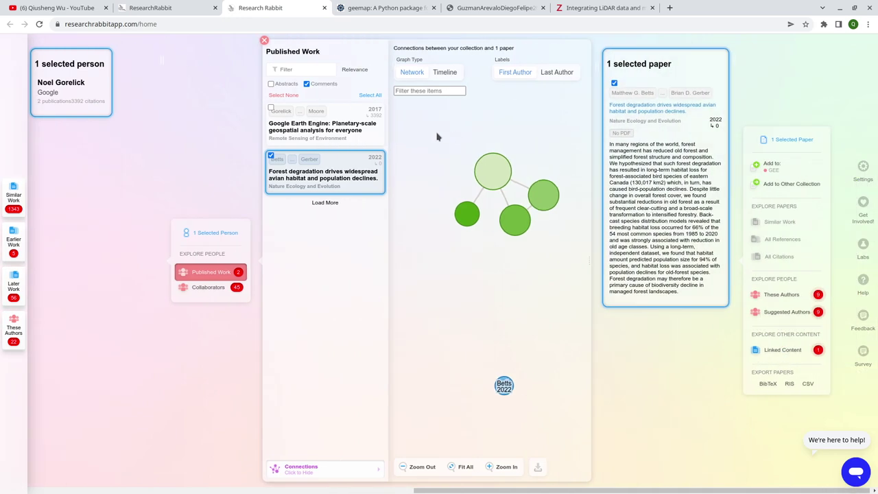
pyautogui.click(210, 288)
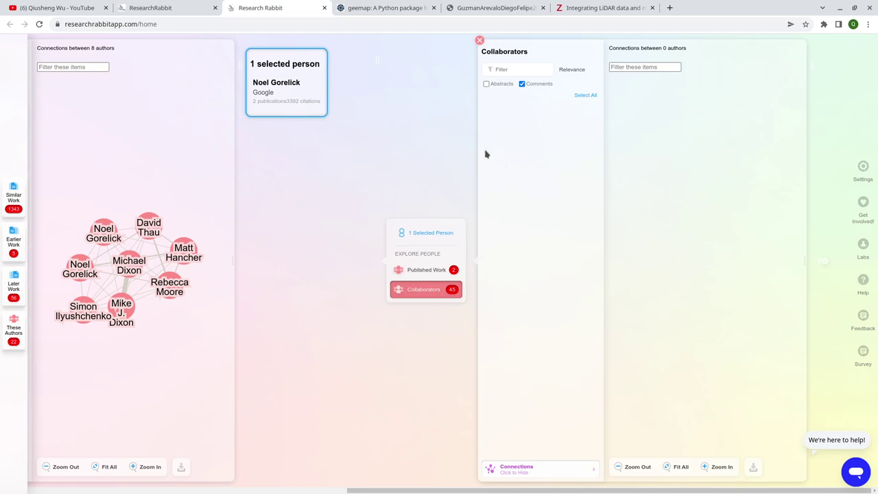
pyautogui.click(423, 272)
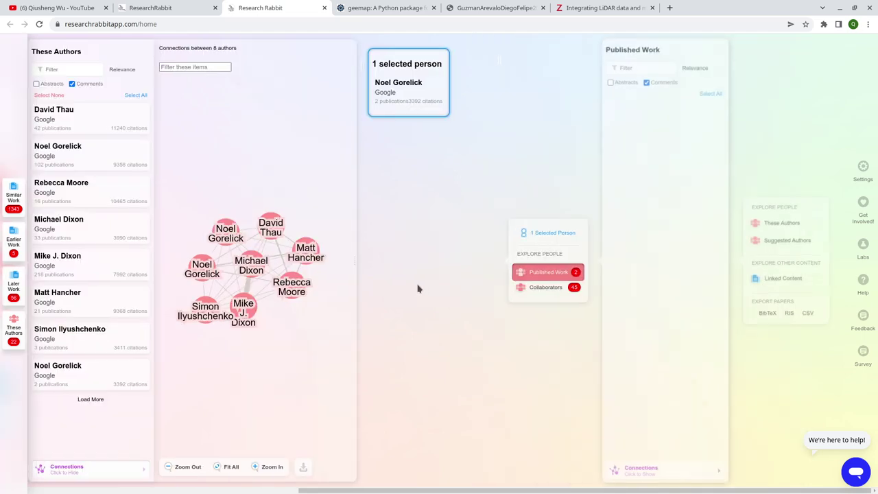
pyautogui.click(513, 289)
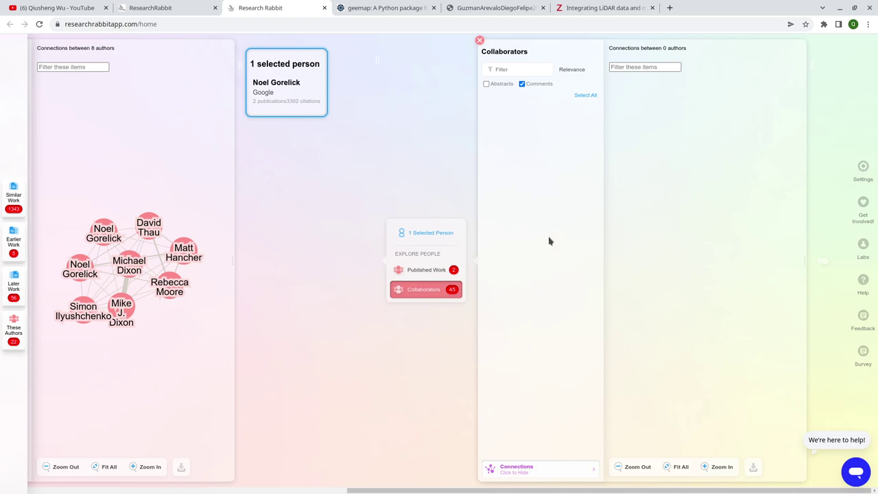
pyautogui.click(479, 40)
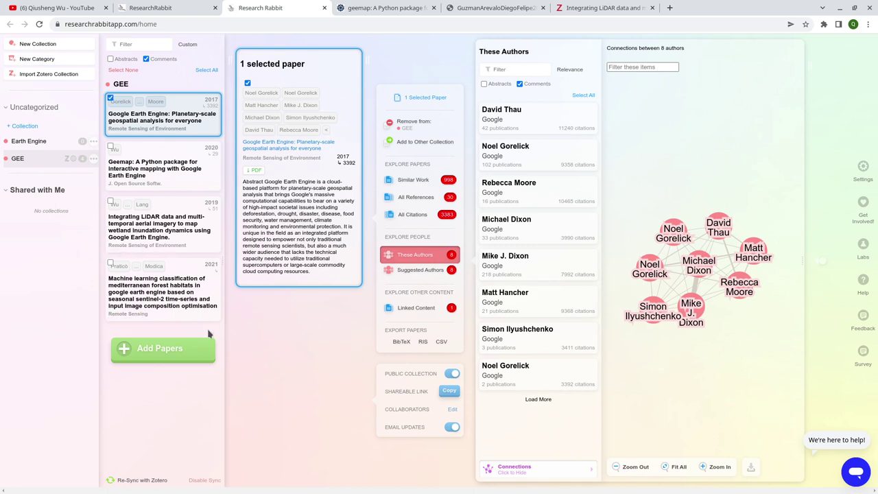
# Select the 2019 LiDAR wetland inundation paper in the GEE collection and view its similar work and authors.
pyautogui.click(146, 229)
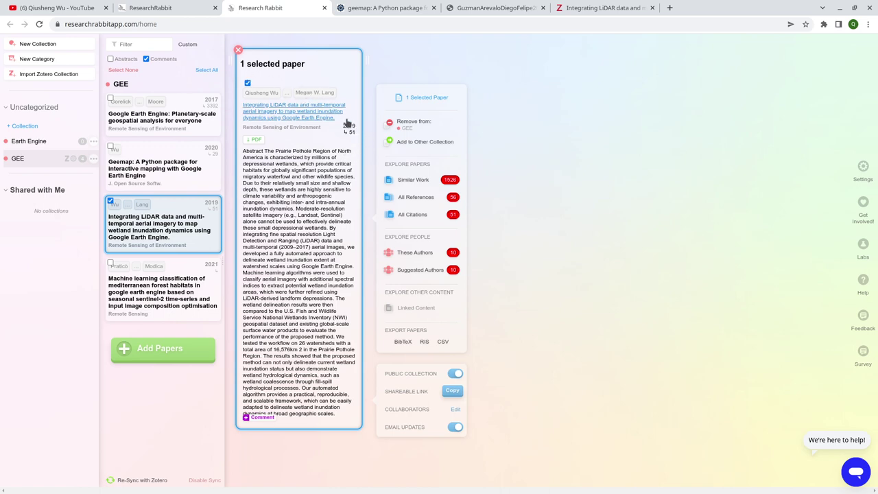
pyautogui.click(425, 181)
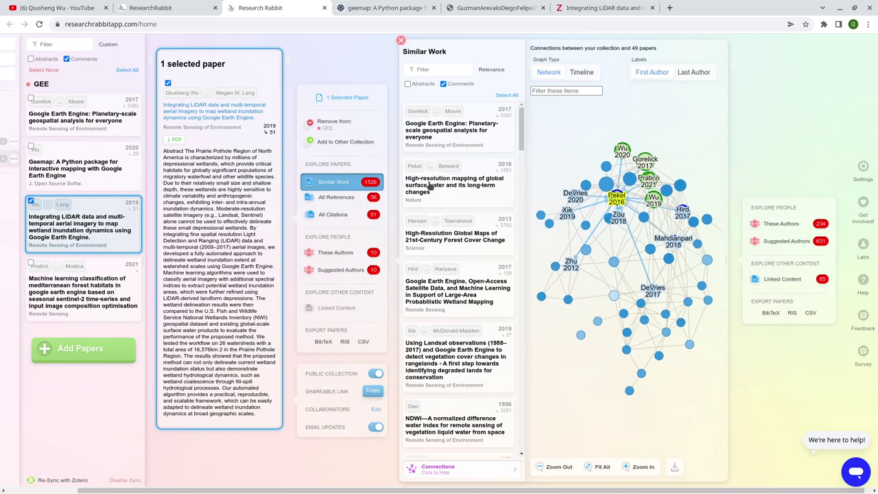
pyautogui.click(348, 253)
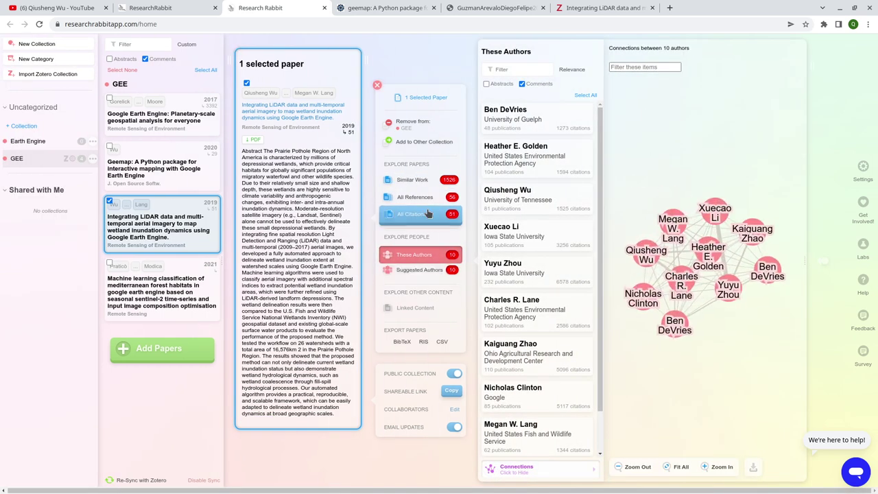
# Select the LiDAR paper's first author in the author graph and examine the list and network of their published work.
pyautogui.click(644, 254)
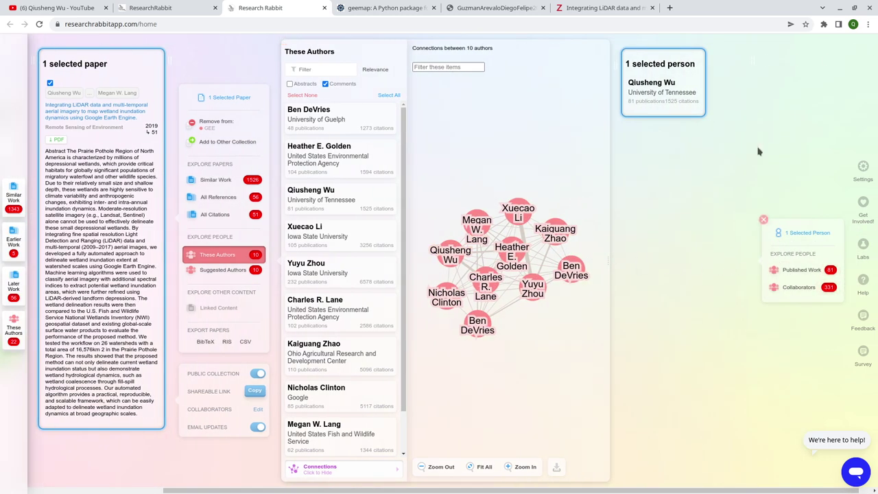
pyautogui.click(807, 270)
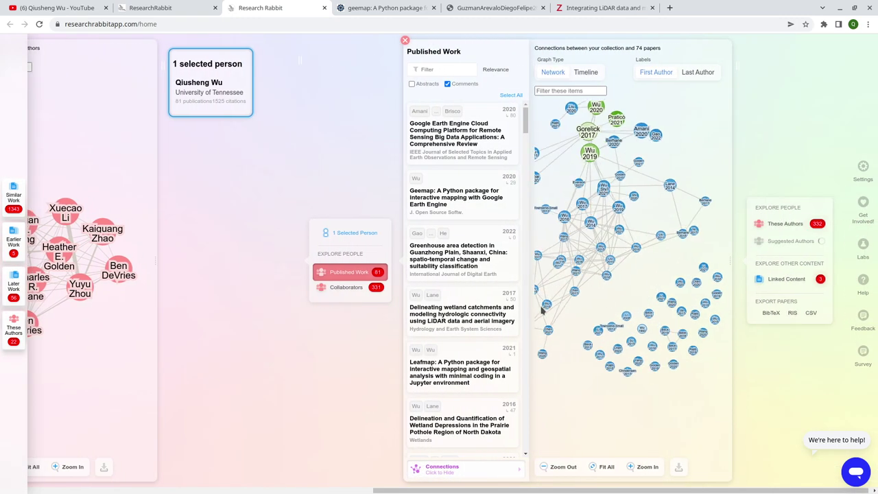
pyautogui.scroll(-4, 460, 280)
pyautogui.scroll(3, 460, 279)
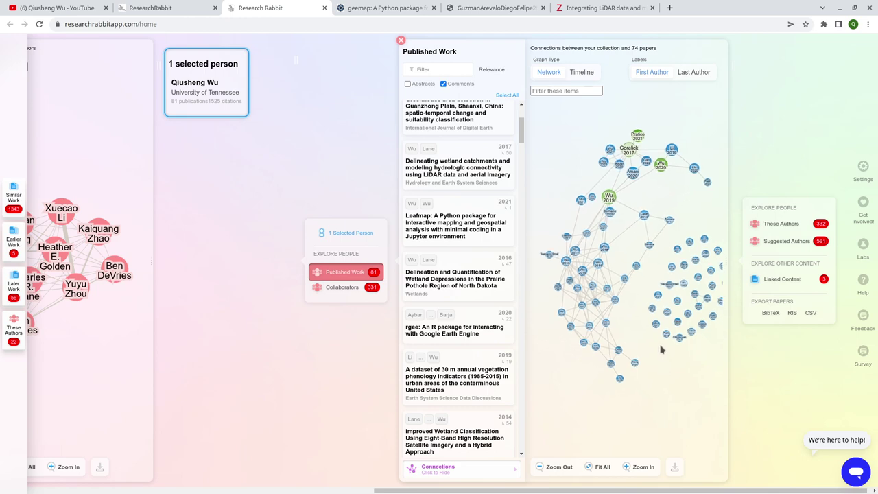
pyautogui.scroll(2, 661, 350)
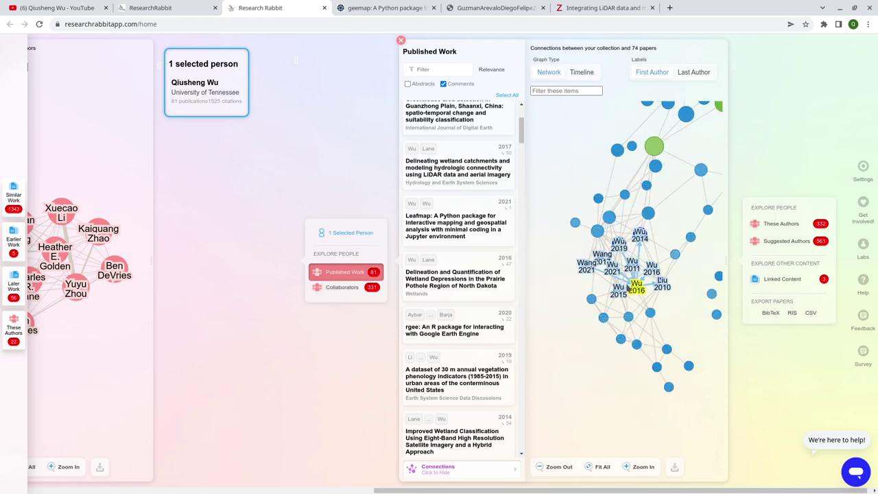
# Examine the collaborator network of the LiDAR paper's first author around the author's own node.
pyautogui.click(348, 288)
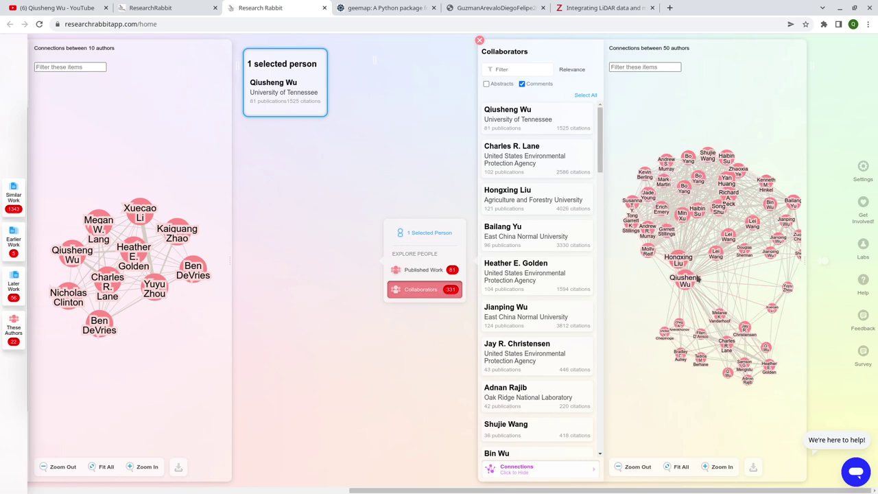
pyautogui.scroll(5, 698, 278)
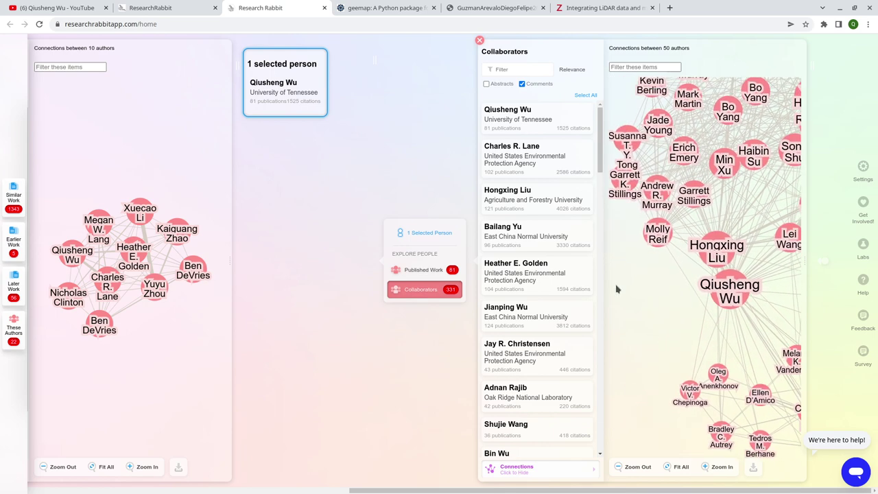
pyautogui.scroll(-2, 616, 289)
# Reopen the author's published work and switch its graph to the Timeline type.
pyautogui.click(423, 270)
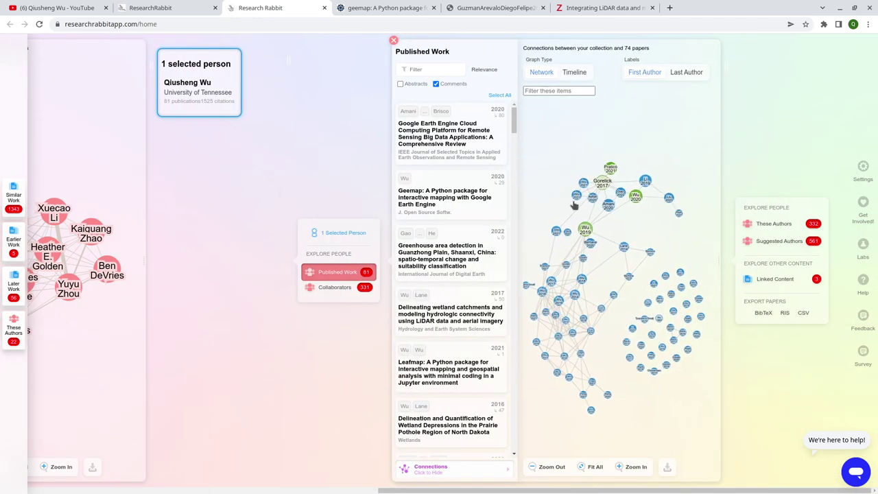
pyautogui.click(574, 72)
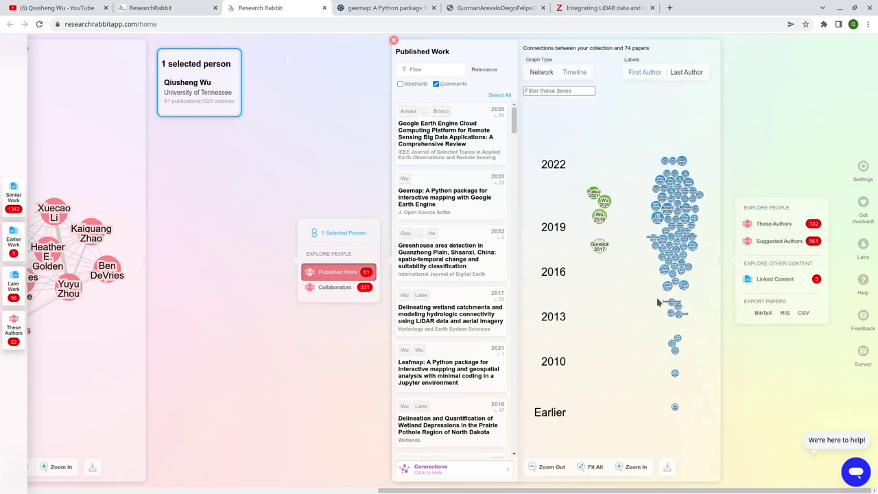
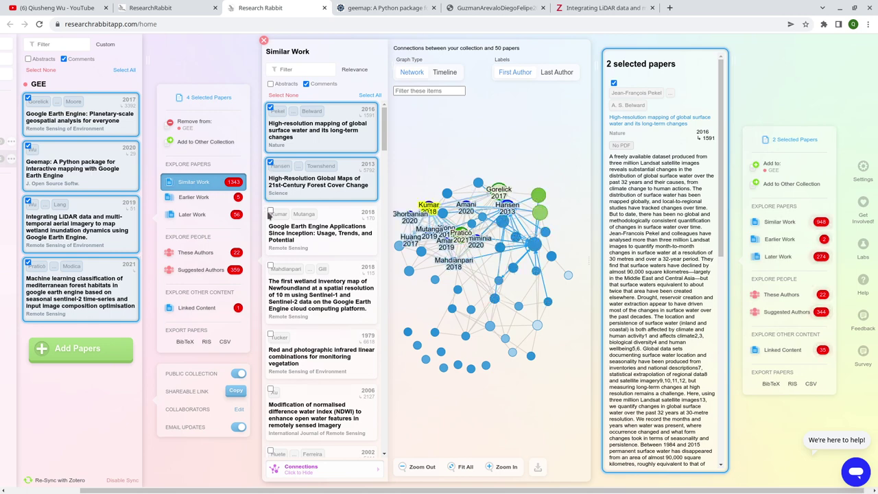
# Include "Google Earth Engine Applications Since Inception" in the selected similar papers and add all three to the GEE collection.
pyautogui.click(270, 212)
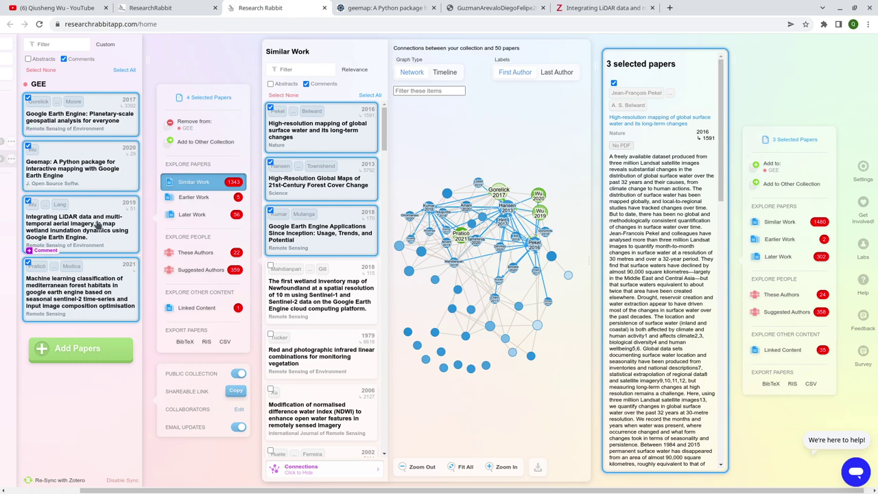
pyautogui.click(775, 165)
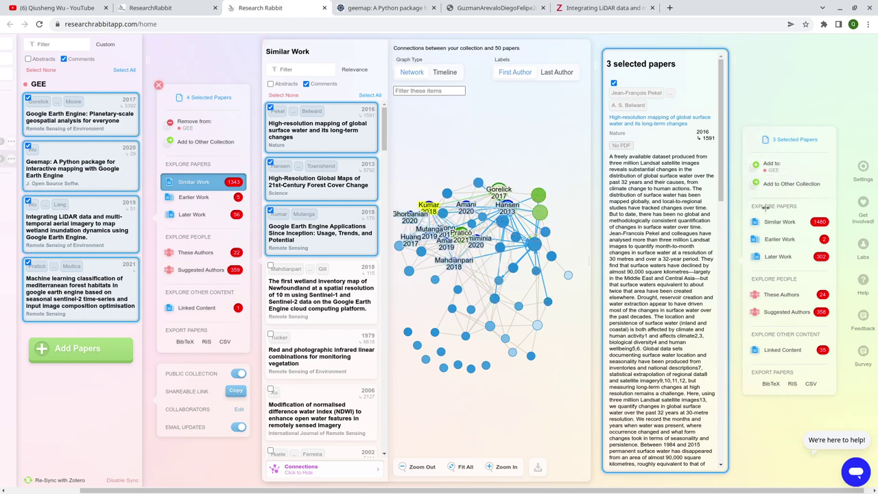
pyautogui.scroll(-2, 88, 257)
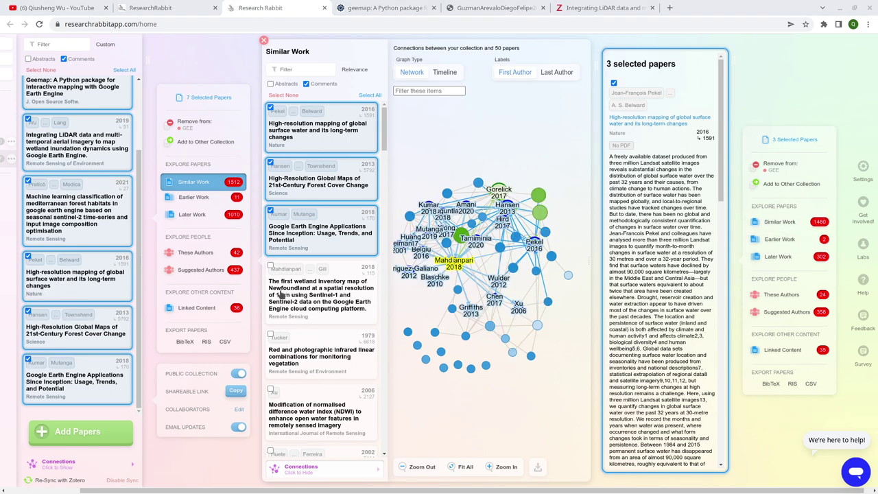
# Try selecting all the similar work papers at once, and clear that selection.
pyautogui.click(369, 95)
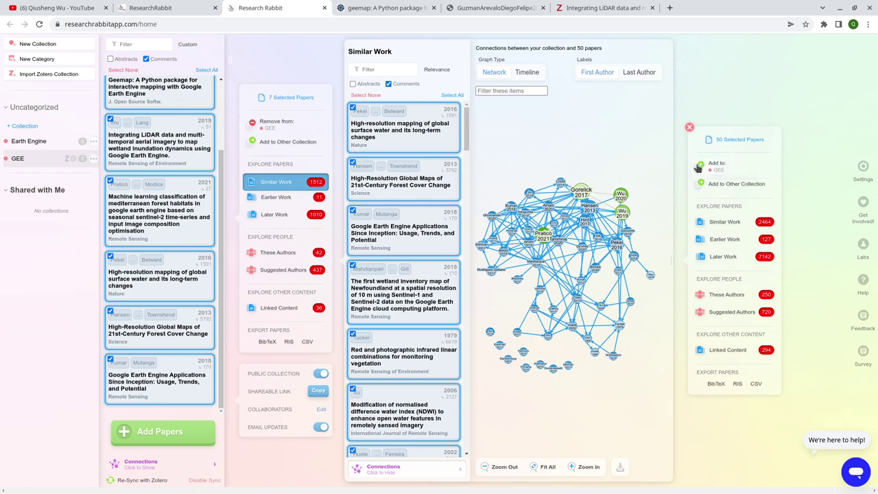
pyautogui.click(370, 96)
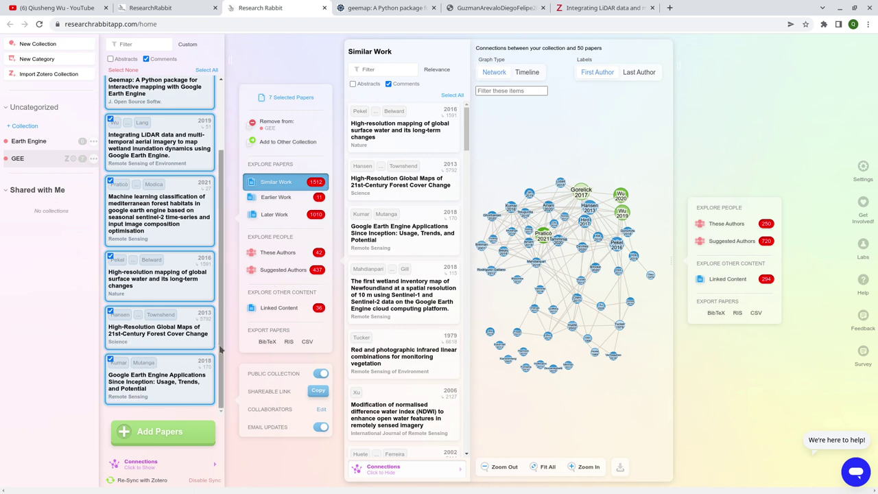
# Review the papers in the GEE collection and clear their selection.
pyautogui.scroll(1, 220, 336)
pyautogui.scroll(-2, 221, 324)
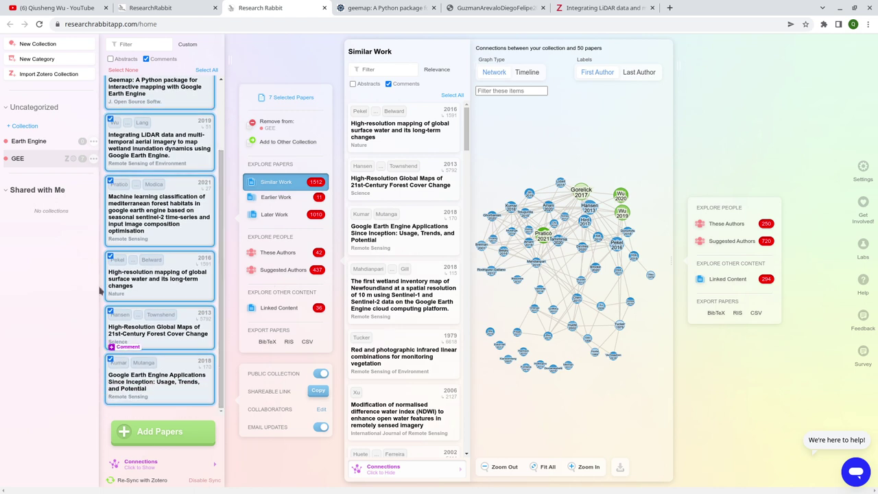
pyautogui.scroll(2, 158, 206)
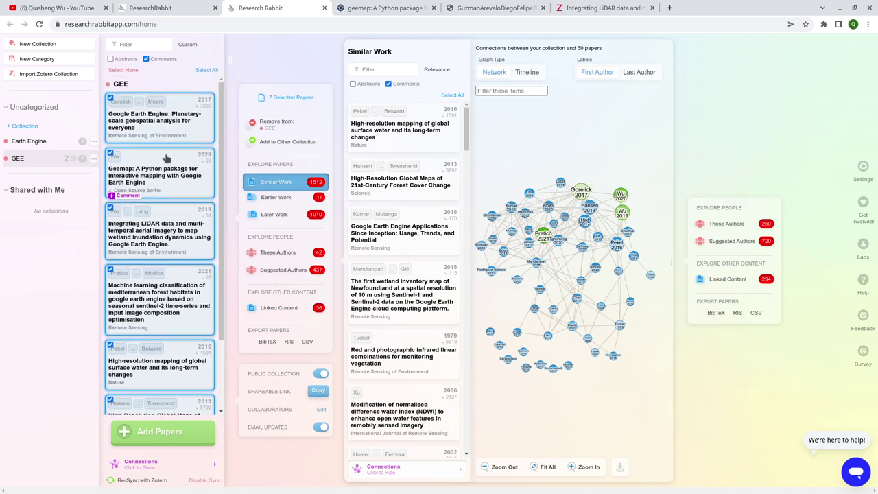
pyautogui.click(123, 70)
pyautogui.scroll(-2, 165, 226)
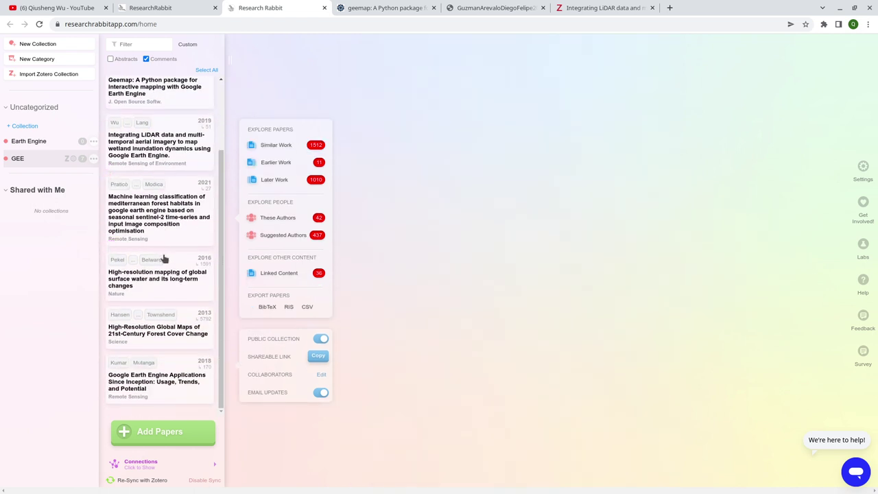
pyautogui.scroll(2, 158, 247)
pyautogui.scroll(-3, 154, 275)
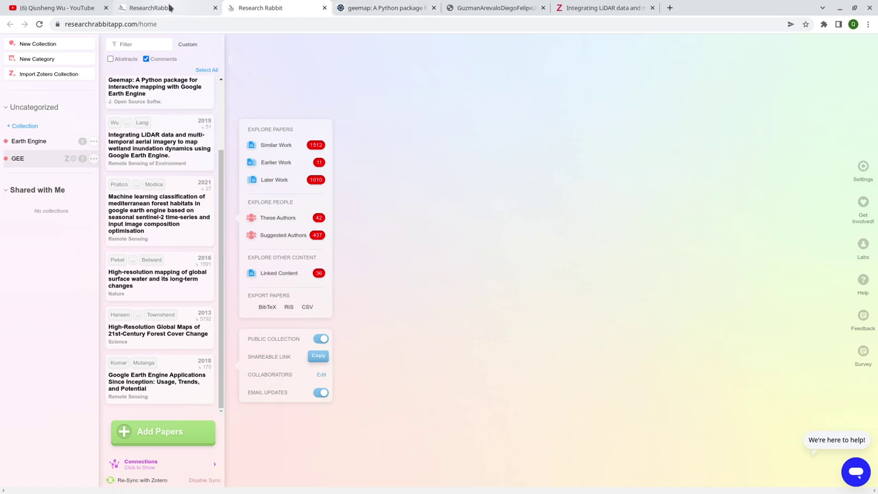
# Switch to Zotero and inspect both entries of the Mediterranean forest habitats paper in the Research Rabbit folder.
pyautogui.click(575, 8)
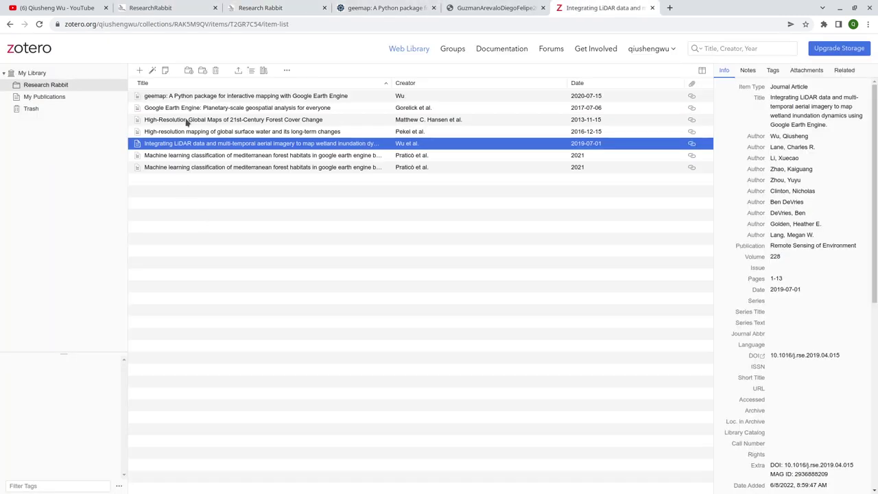
pyautogui.click(207, 157)
pyautogui.click(216, 170)
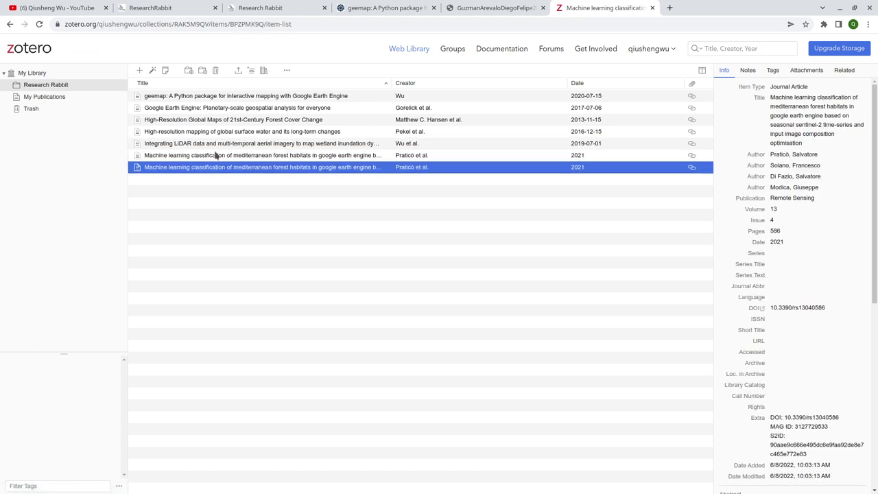
pyautogui.click(215, 154)
# Compare the GEE collection's paper list in ResearchRabbit with the items in the Zotero Research Rabbit folder.
pyautogui.click(261, 8)
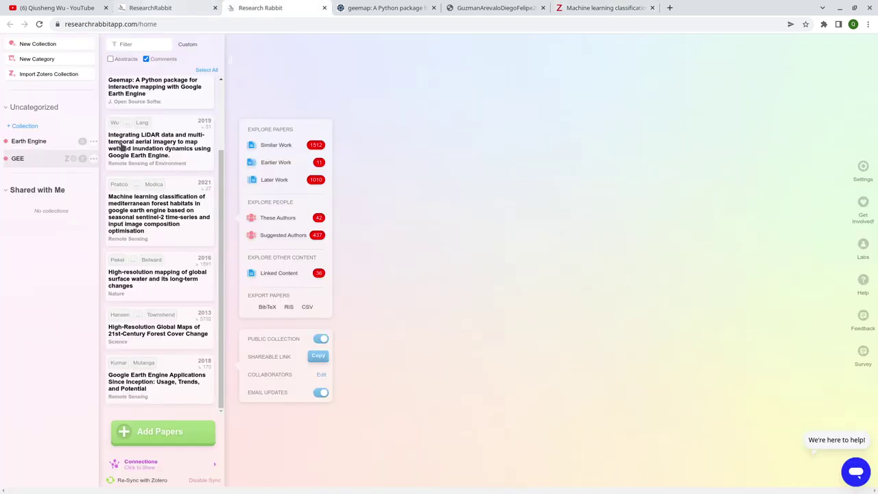
pyautogui.scroll(2, 141, 305)
pyautogui.scroll(-2, 141, 298)
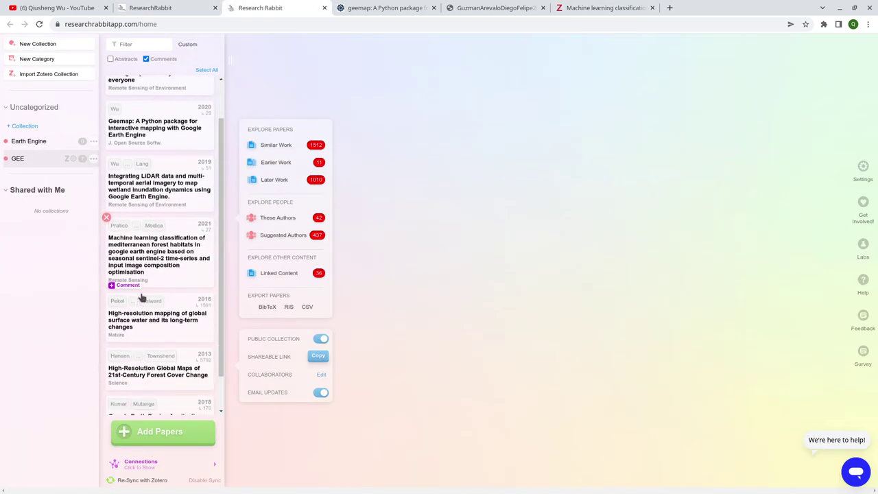
pyautogui.scroll(3, 161, 333)
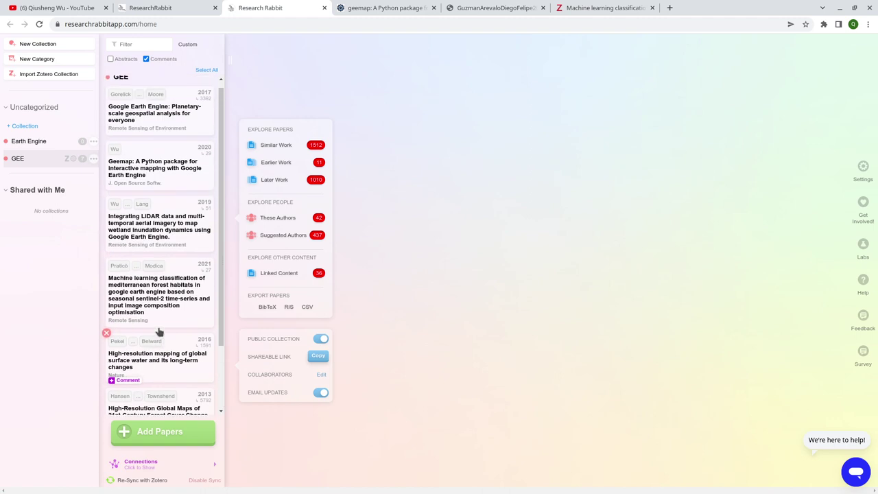
pyautogui.click(610, 7)
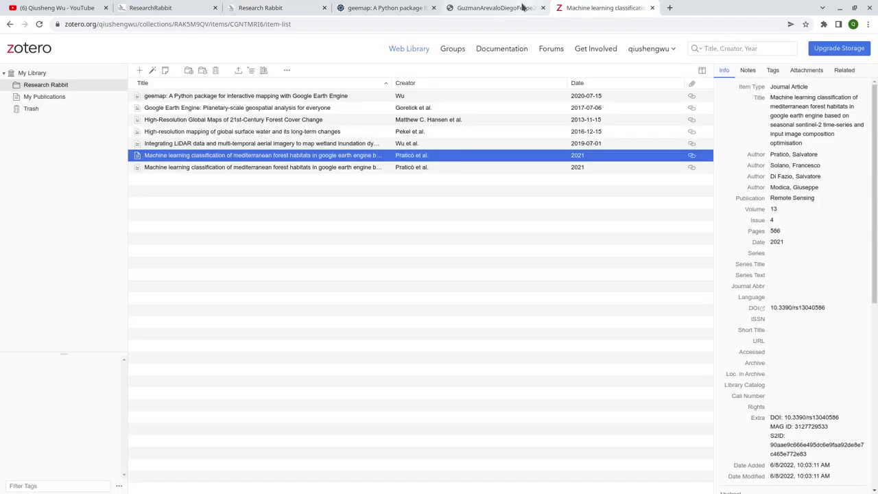
pyautogui.click(51, 223)
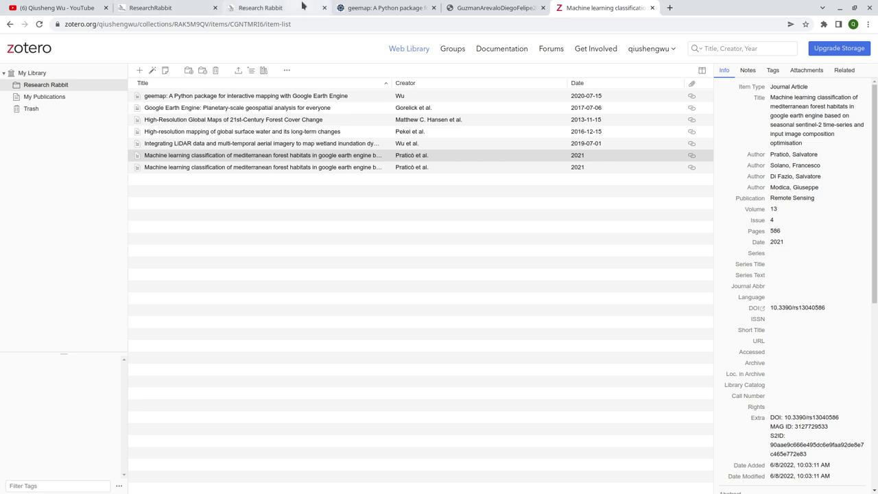
pyautogui.click(157, 8)
pyautogui.click(258, 8)
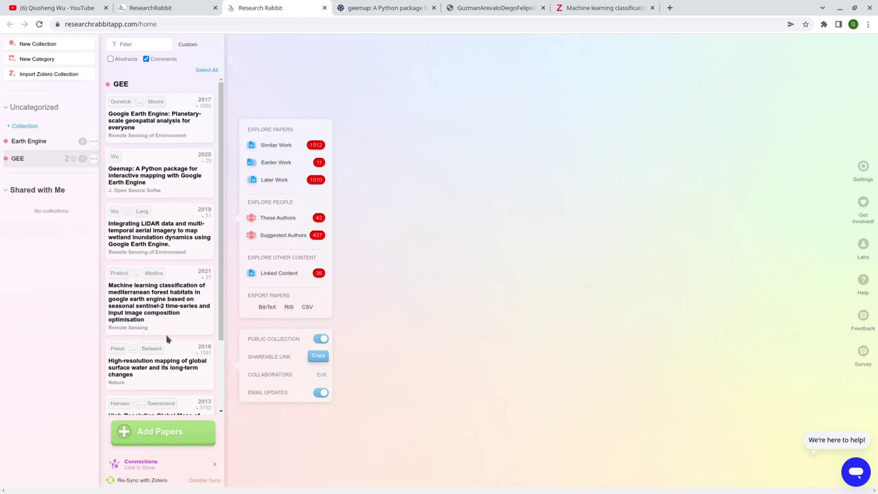
pyautogui.scroll(-2, 165, 339)
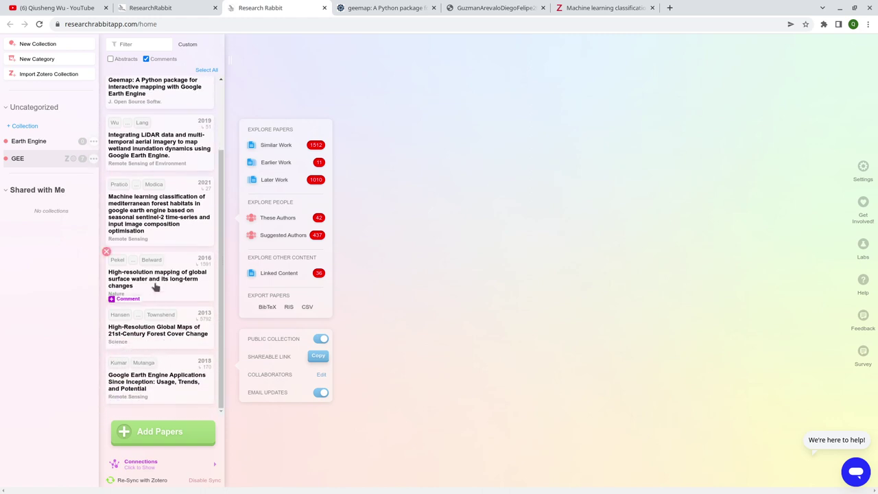
# Re-sync the GEE collection with Zotero and reload the Zotero web library.
pyautogui.click(141, 480)
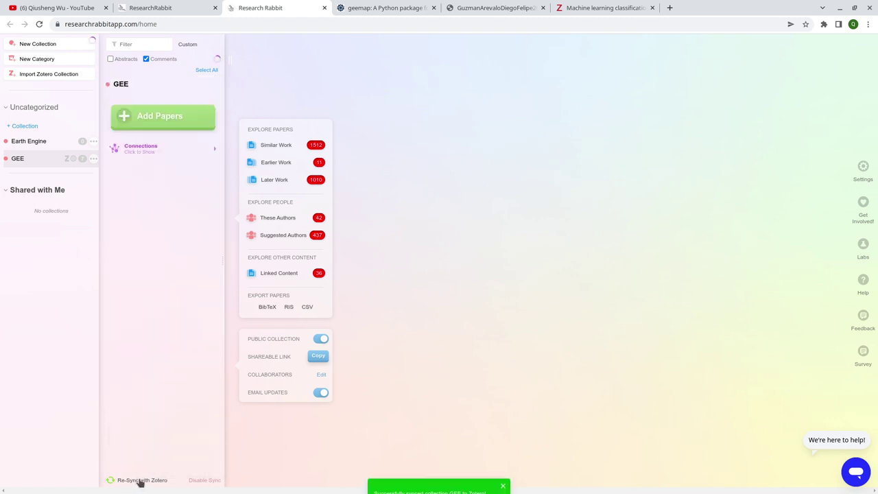
pyautogui.click(140, 480)
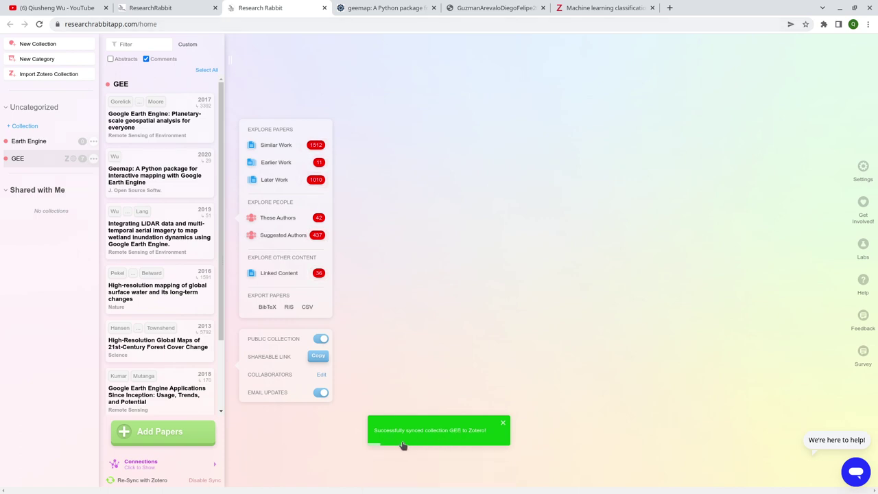
pyautogui.click(594, 8)
pyautogui.click(39, 24)
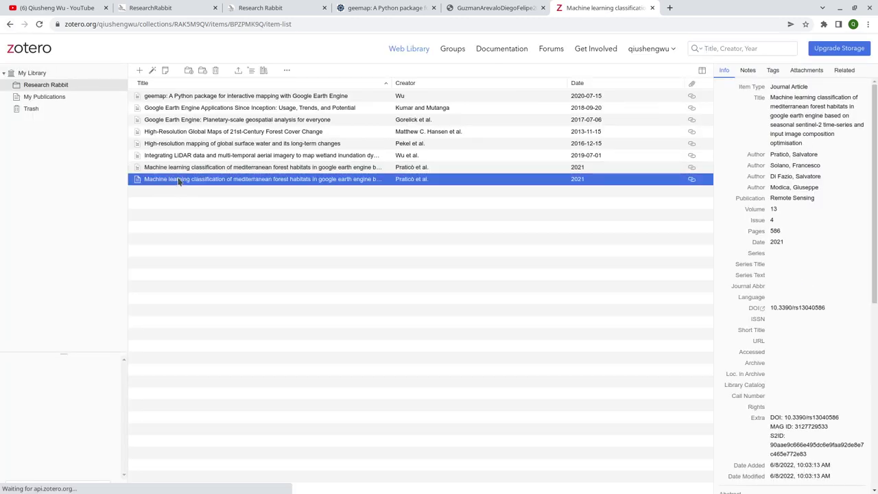
# Return to ResearchRabbit and check the synced paper list of the GEE collection.
pyautogui.click(165, 8)
pyautogui.click(263, 9)
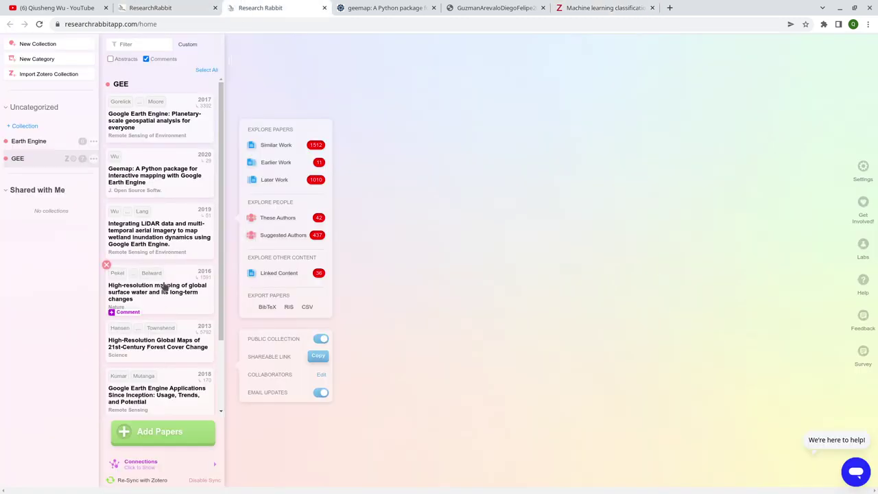
pyautogui.scroll(-2, 165, 267)
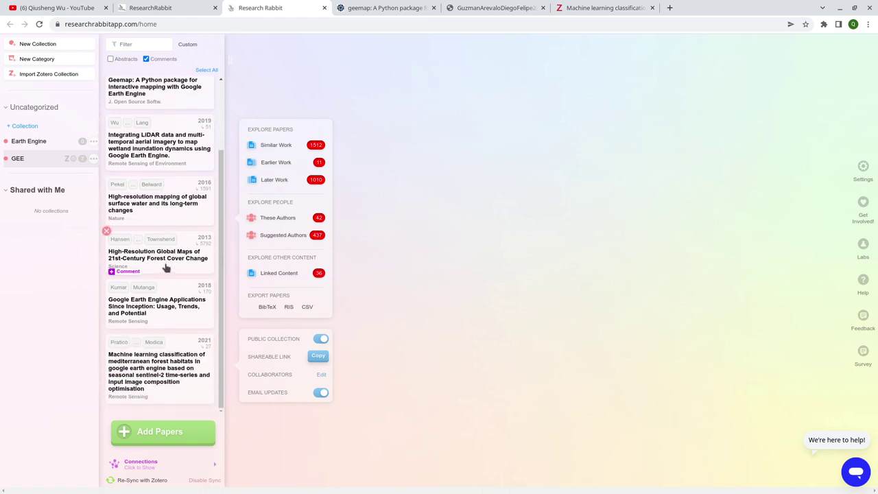
pyautogui.scroll(2, 164, 206)
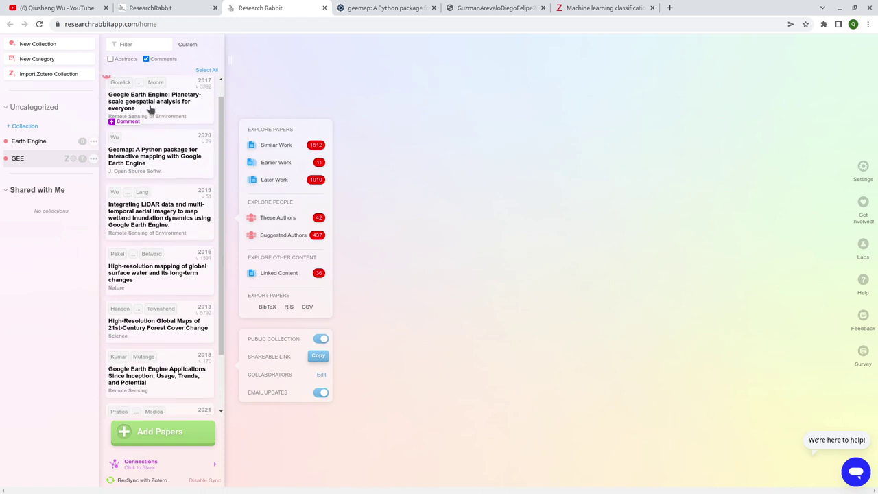
# Select all papers in the GEE collection and export them as BibTeX to "ResearchRabbit_Export_6_8_2022 (3).bib" in Downloads.
pyautogui.click(206, 70)
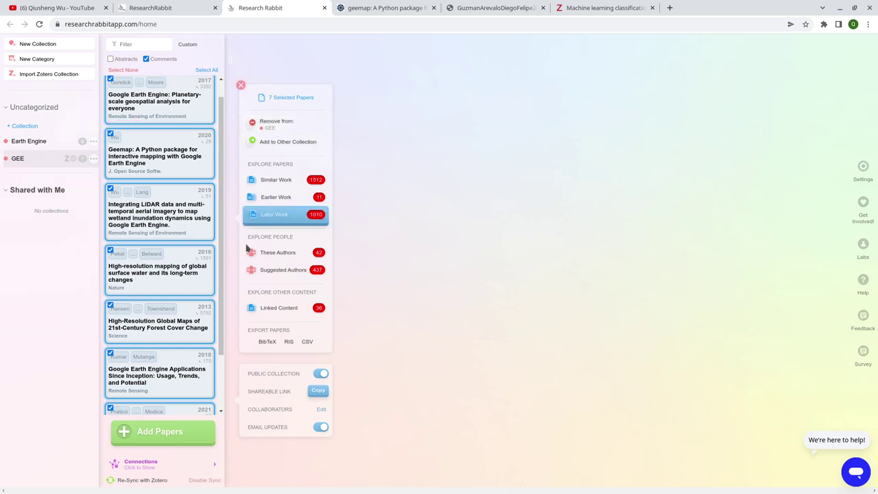
pyautogui.click(266, 343)
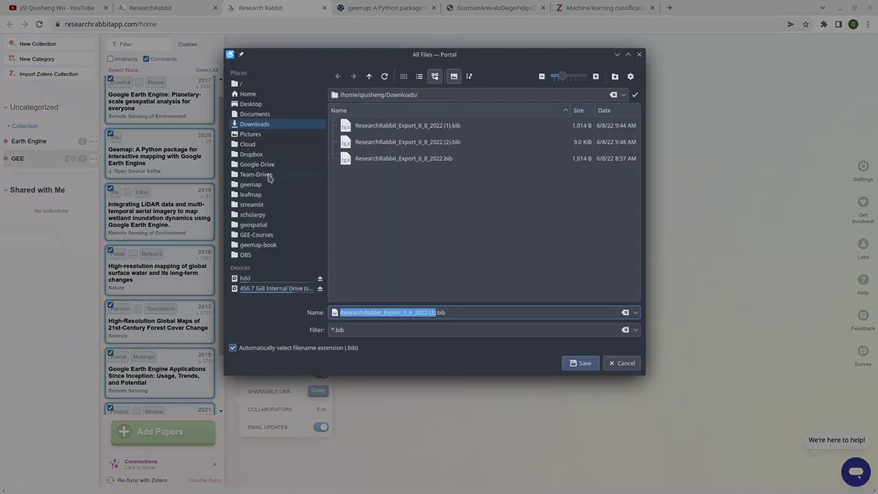
pyautogui.click(574, 365)
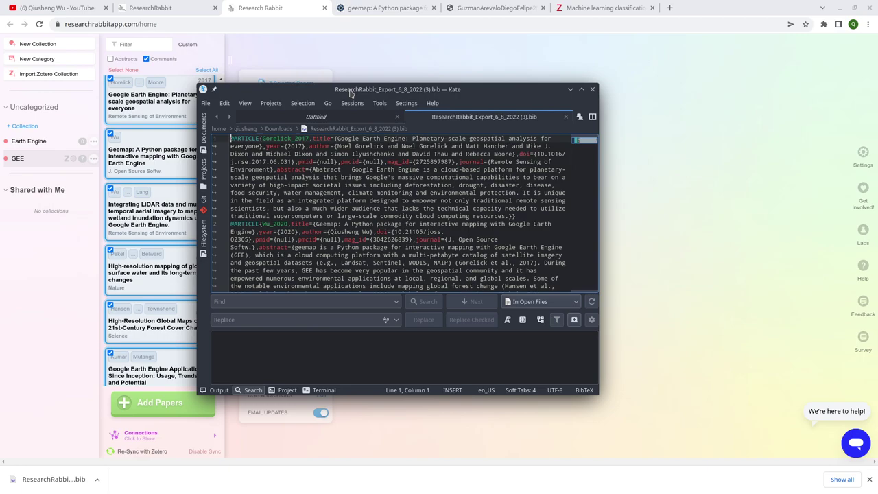
# Read through the exported BibTeX entries in a maximized Kate window and close the editor.
pyautogui.doubleClick(351, 94)
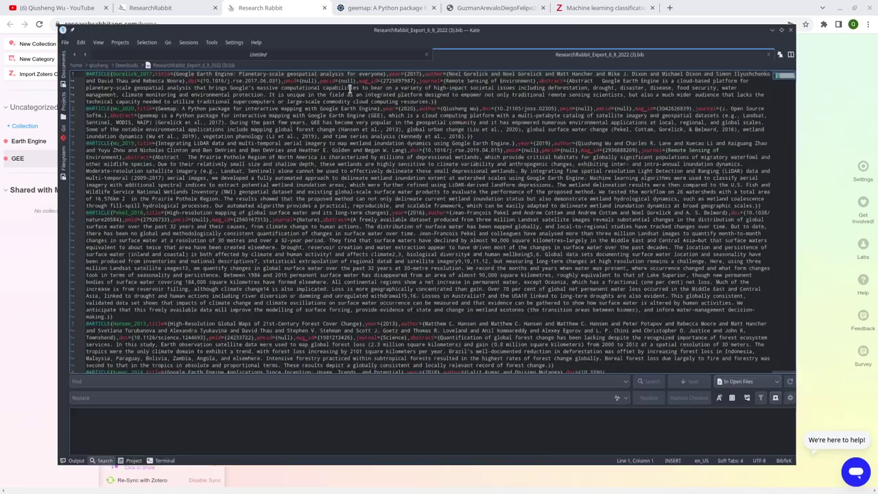
pyautogui.scroll(-7, 238, 234)
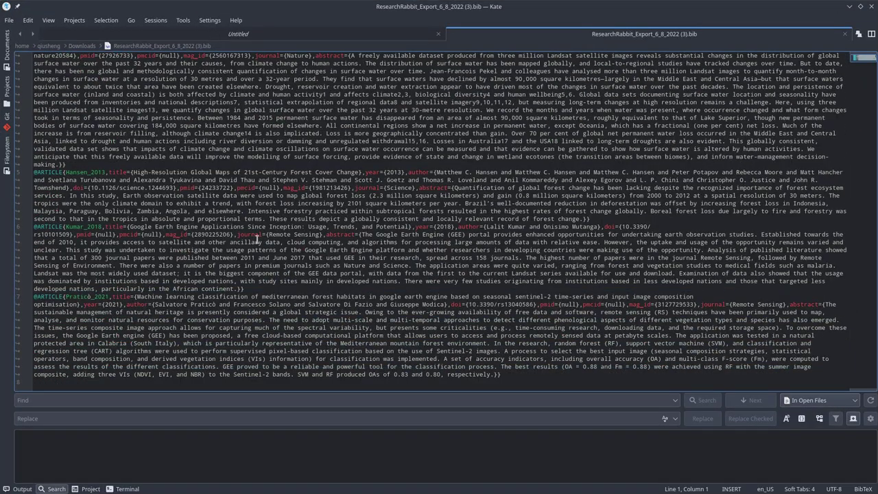
pyautogui.click(847, 8)
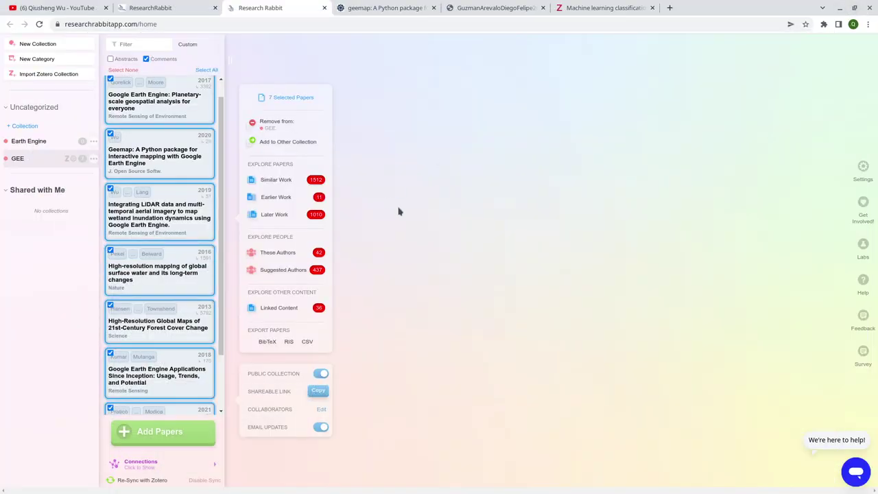
# Export the selected papers as ResearchRabbit_Export_1654697612.csv and import it into PlanMaker as comma-separated UTF-8 text.
pyautogui.click(306, 341)
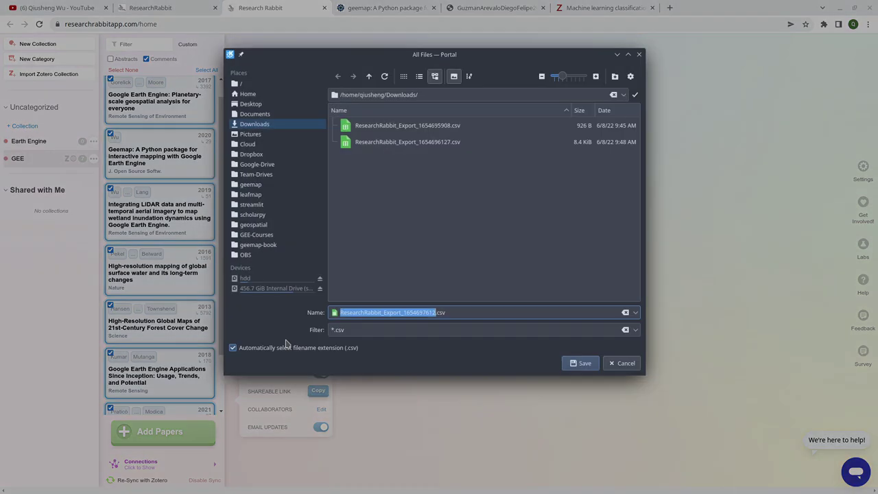
pyautogui.click(570, 366)
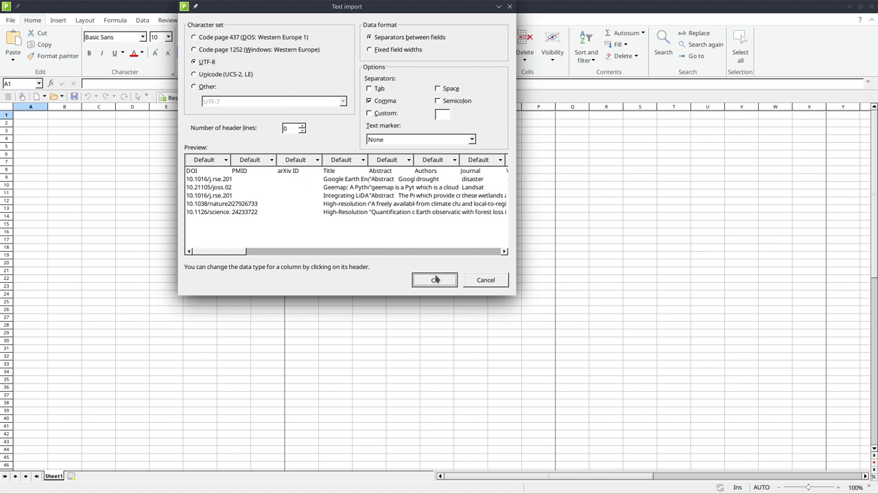
pyautogui.click(435, 279)
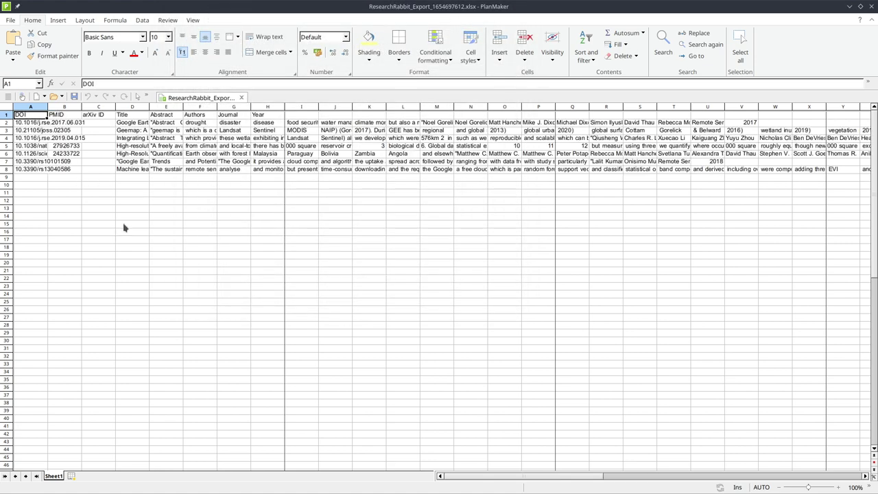
# Inspect the exported paper records around the PMID and arXiv ID columns of the spreadsheet.
pyautogui.moveTo(124, 229); pyautogui.dragTo(124, 224)
pyautogui.click(87, 146)
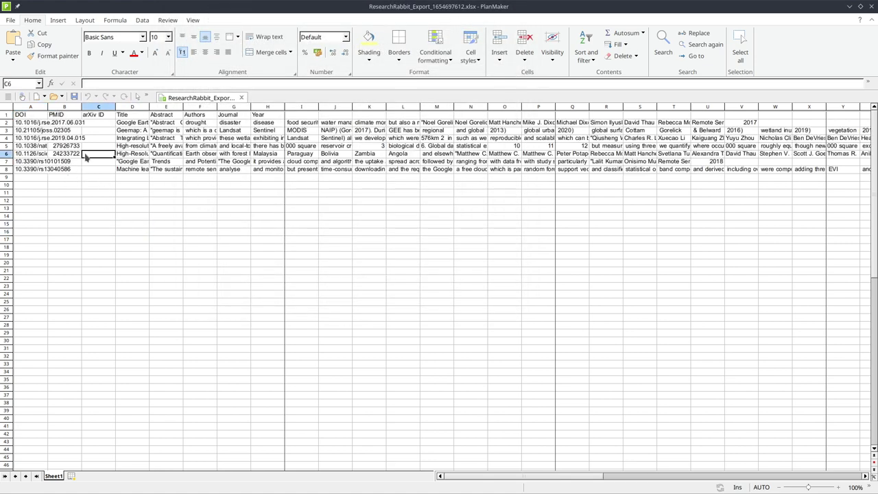
pyautogui.click(80, 139)
pyautogui.press('Up')
pyautogui.press('Up')
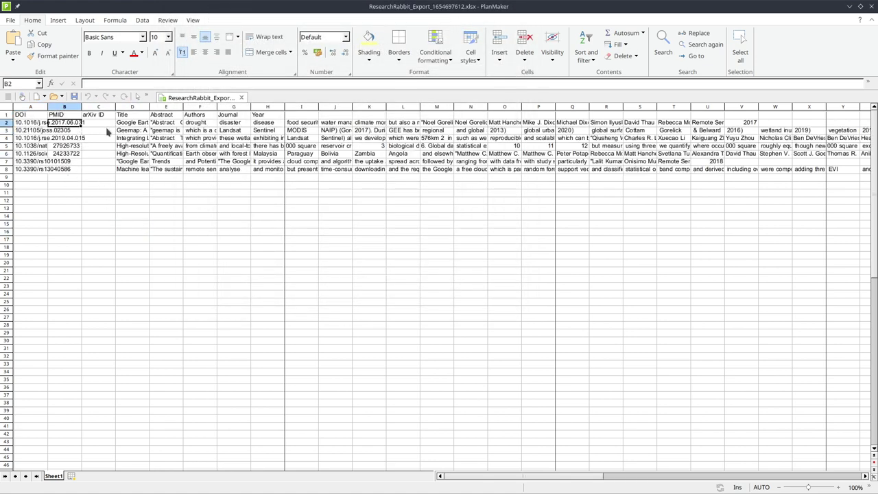
# Switch from PlanMaker back to ResearchRabbit and copy the shareable link of the public GEE collection.
pyautogui.click(847, 7)
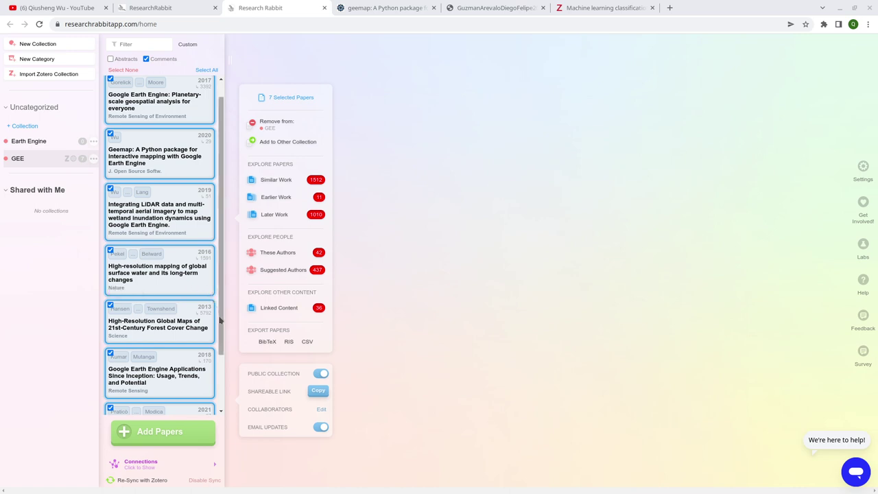
pyautogui.moveTo(221, 319); pyautogui.dragTo(218, 297)
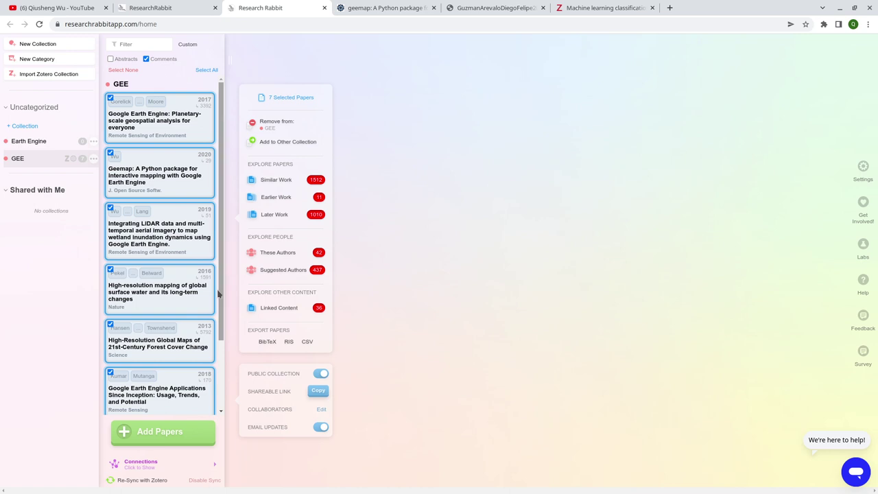
pyautogui.moveTo(222, 302); pyautogui.dragTo(229, 384)
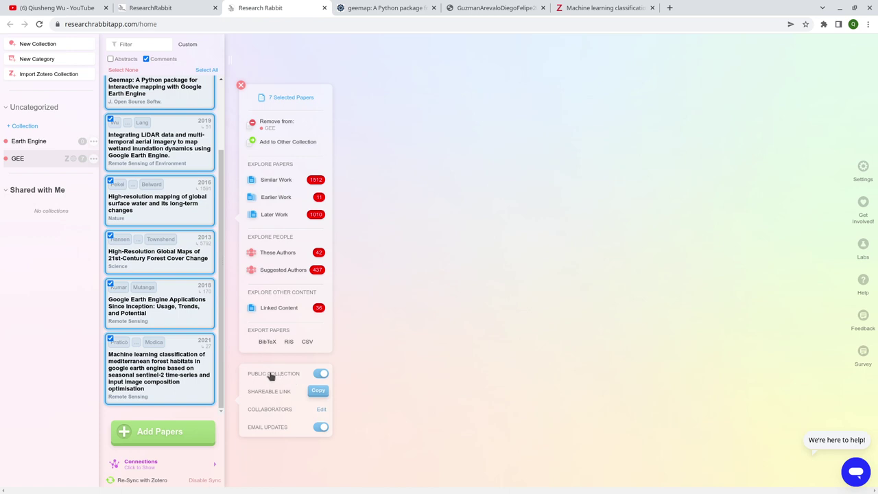
pyautogui.click(312, 375)
pyautogui.click(321, 374)
pyautogui.click(317, 393)
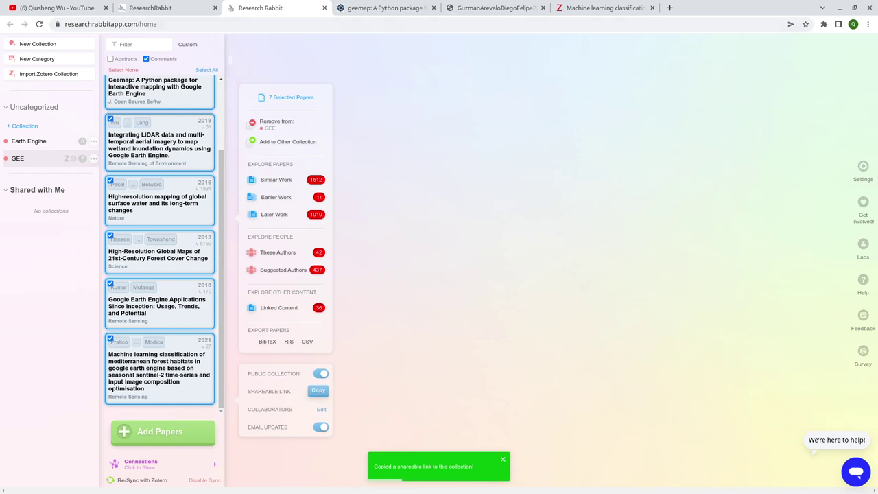
# Open the copied link to the GEE collection in a new Incognito window.
pyautogui.click(868, 24)
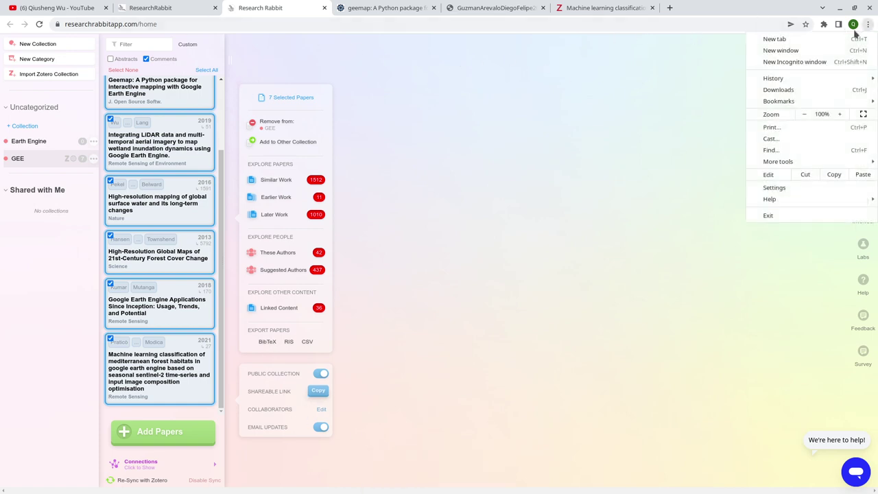
pyautogui.click(826, 62)
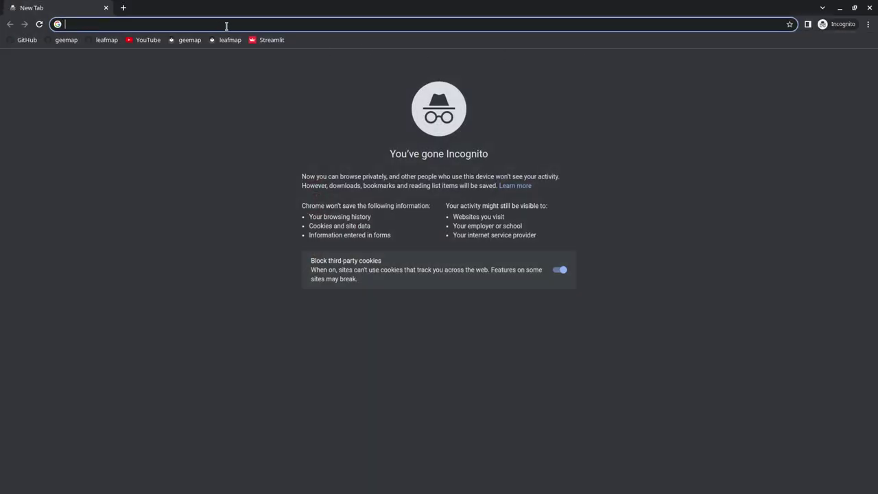
pyautogui.hotkey('ctrl', 'v')
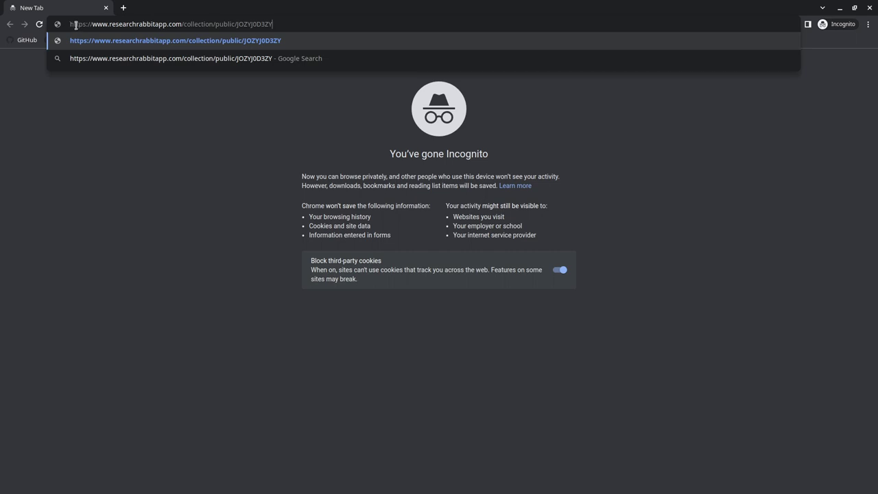
pyautogui.moveTo(69, 24); pyautogui.dragTo(329, 32)
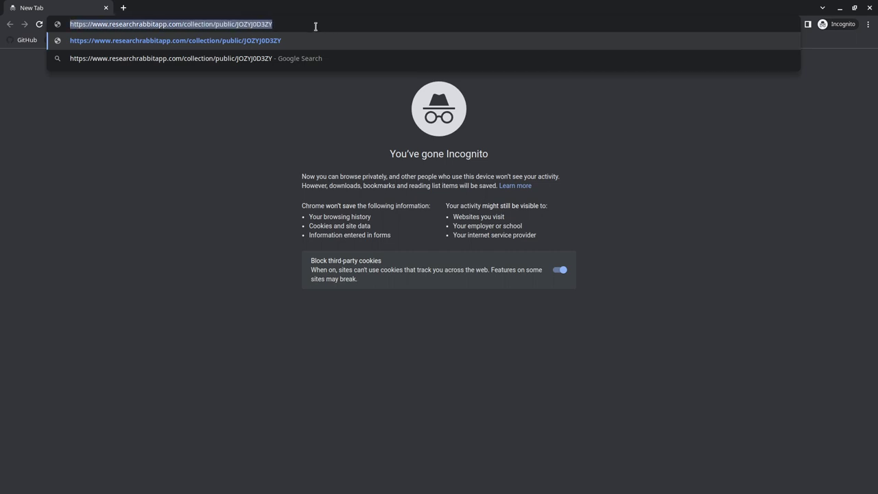
pyautogui.click(315, 25)
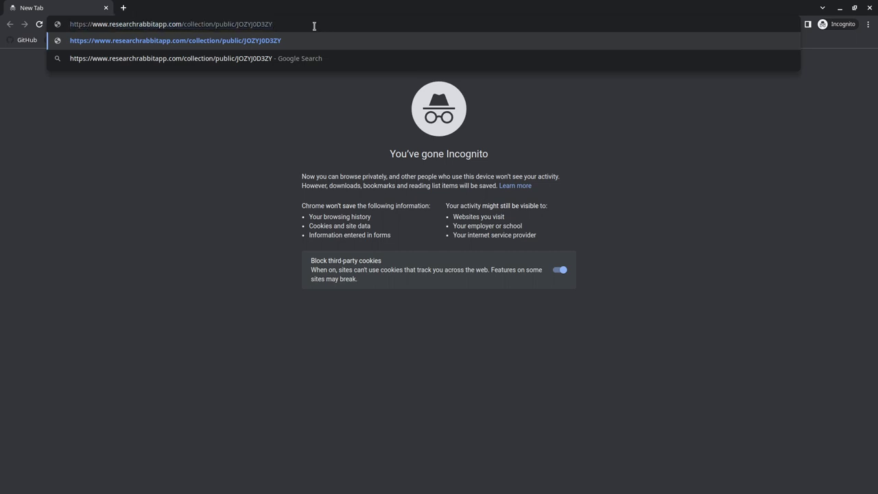
pyautogui.press('Return')
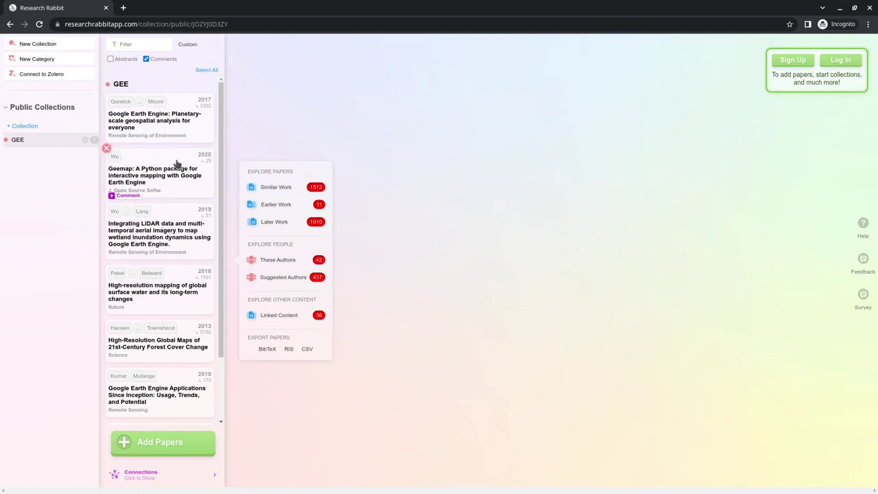
# Look through the papers of the shared GEE collection and move the Incognito window aside to reveal the original collection.
pyautogui.scroll(-2, 169, 206)
pyautogui.scroll(1, 146, 240)
pyautogui.scroll(1, 147, 239)
pyautogui.moveTo(231, 6); pyautogui.dragTo(577, 67)
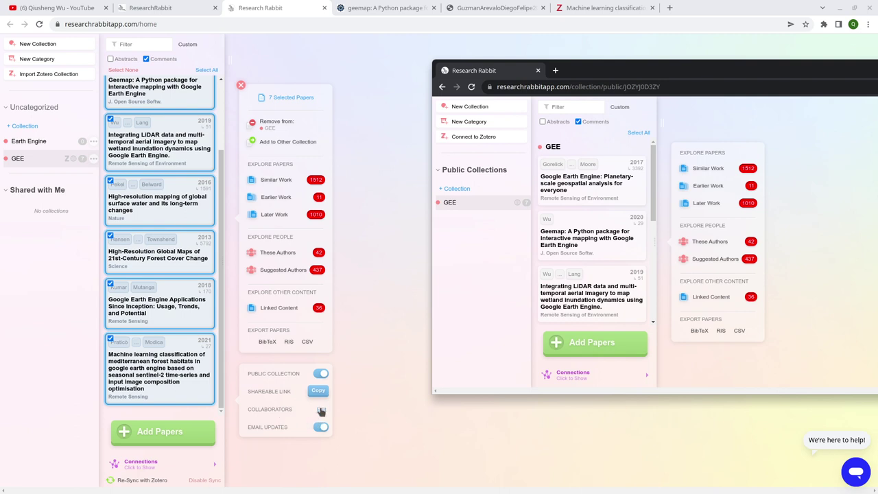
# Inspect the GEE collection's collaborator permissions, category, name and invitation options in its settings, and close them.
pyautogui.click(321, 409)
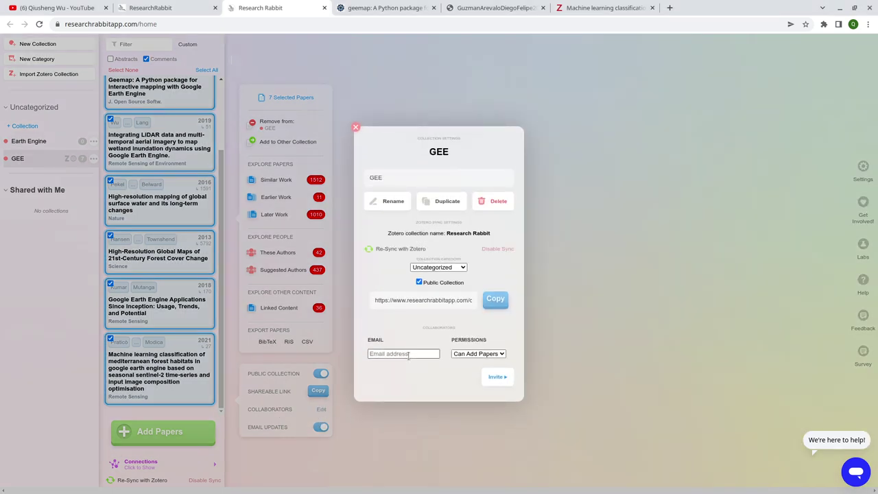
pyautogui.click(409, 354)
pyautogui.click(481, 354)
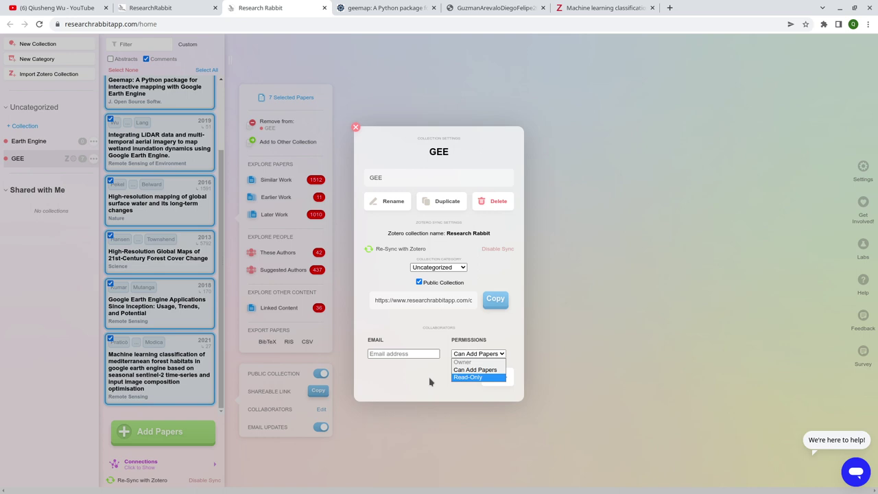
pyautogui.click(447, 273)
pyautogui.click(444, 268)
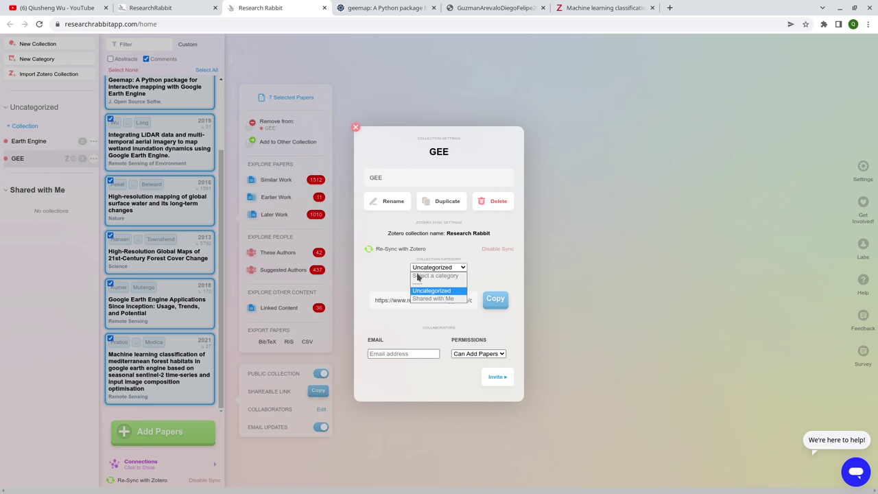
pyautogui.click(492, 275)
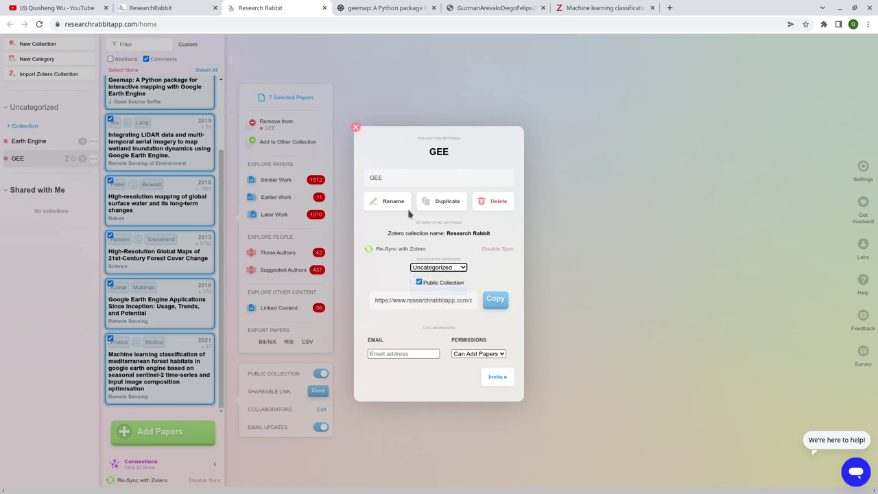
pyautogui.doubleClick(384, 178)
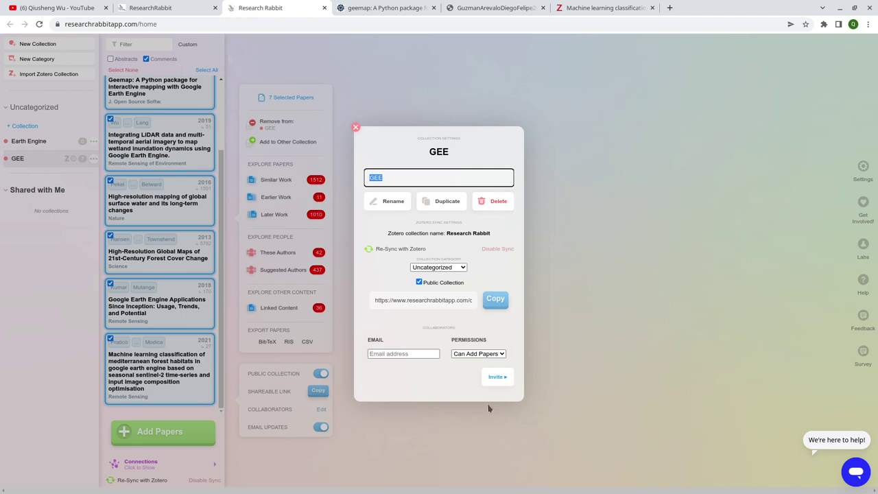
pyautogui.click(497, 379)
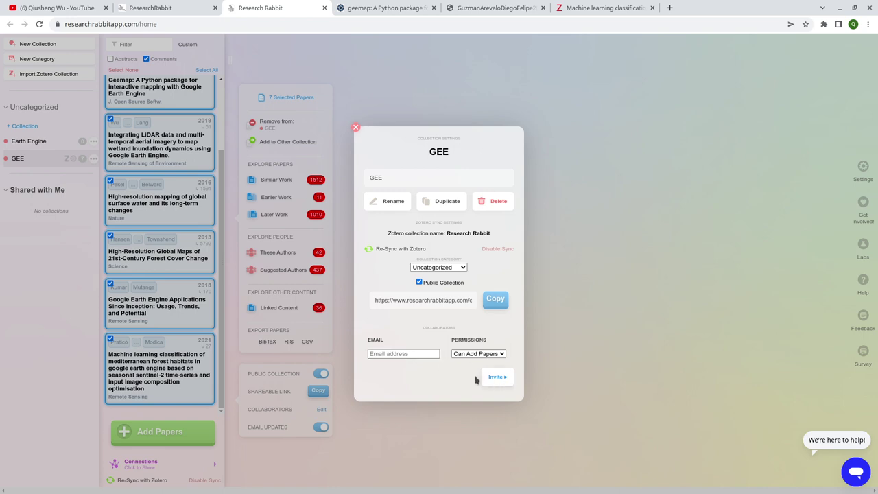
pyautogui.click(355, 127)
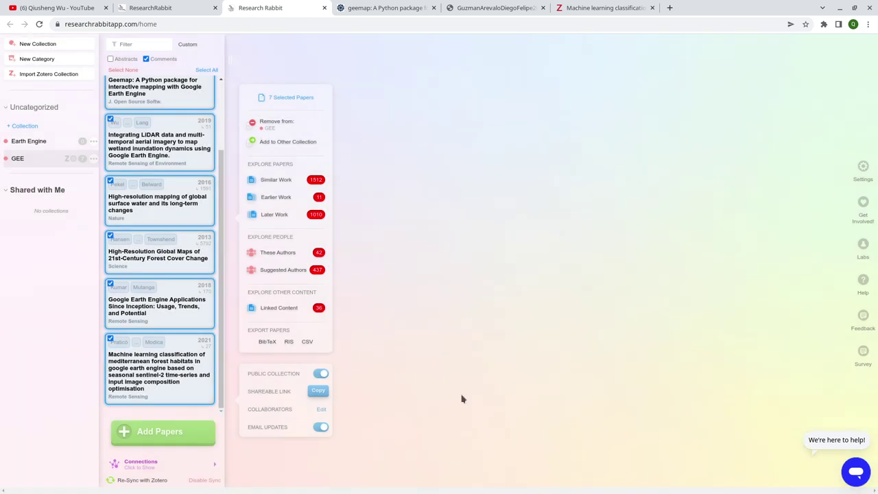
# Bring the shared collection's Incognito window beside the original GEE collection, and check the YouTube channel's video list.
pyautogui.hotkey('alt', 'Tab')
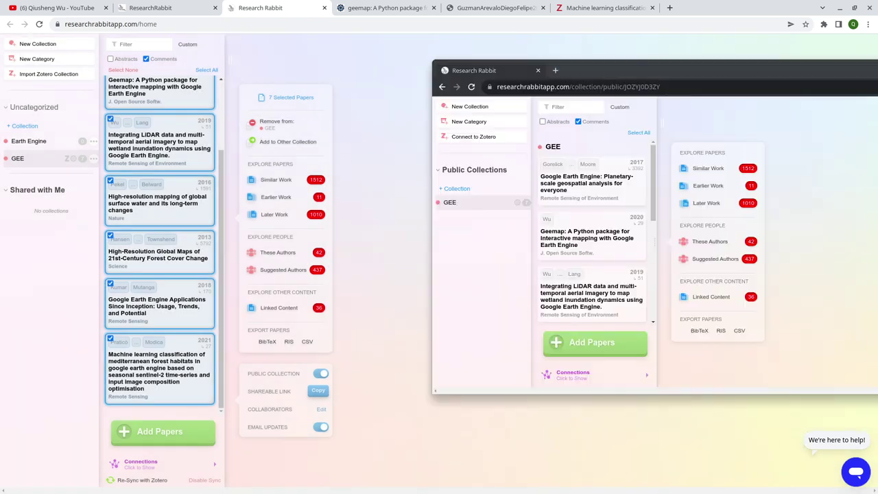
pyautogui.moveTo(711, 69); pyautogui.dragTo(632, 66)
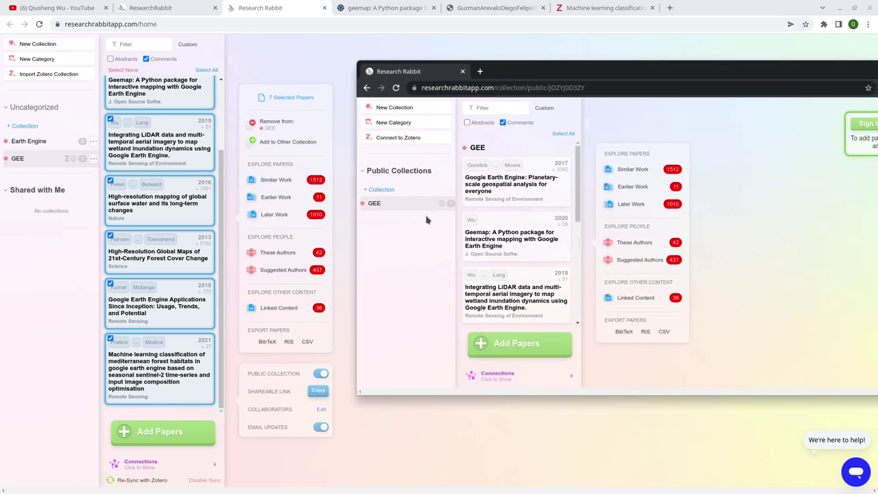
pyautogui.click(69, 8)
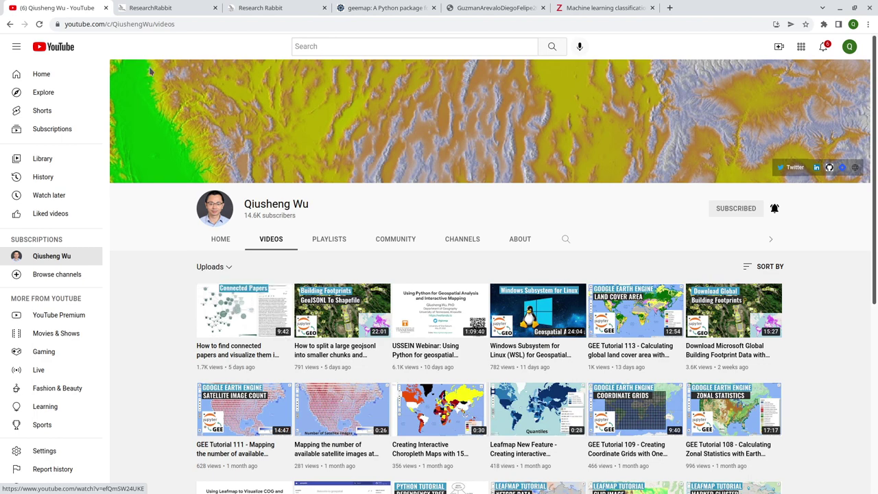
pyautogui.click(167, 8)
pyautogui.click(271, 8)
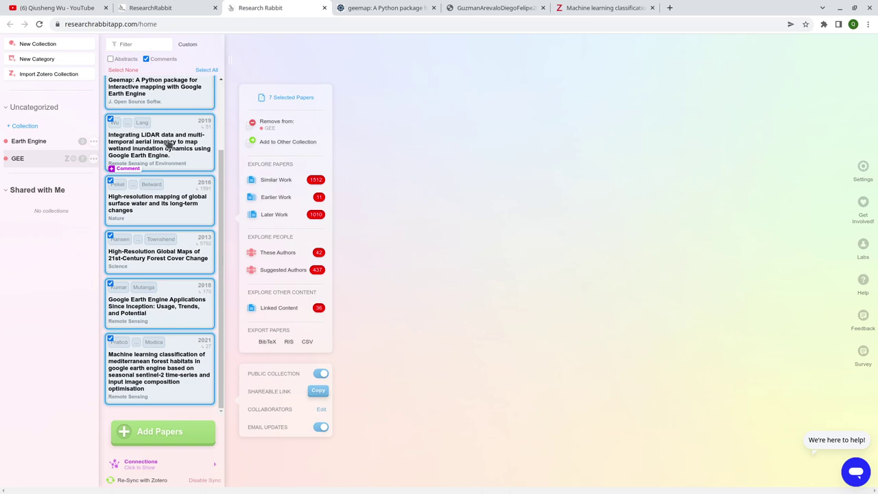
# Explore the GEE papers' similar work and authors, including the seventh listed author's published work and collaborators, and close the results.
pyautogui.click(277, 180)
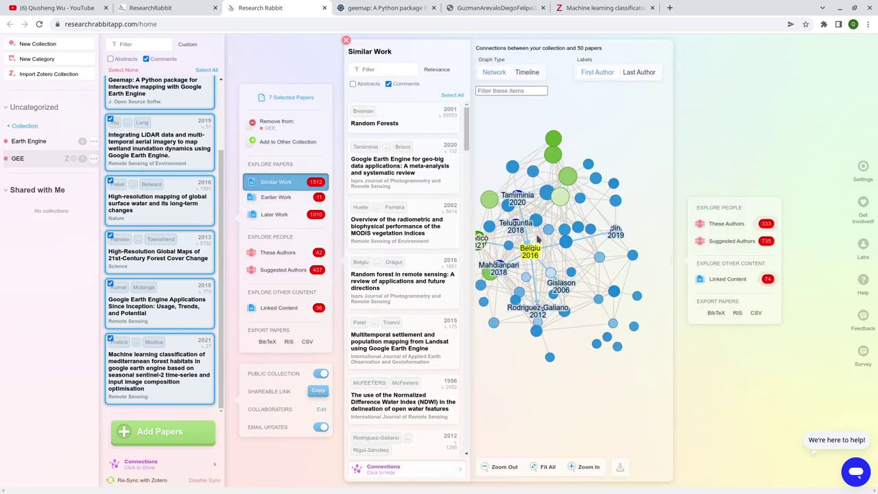
pyautogui.click(285, 255)
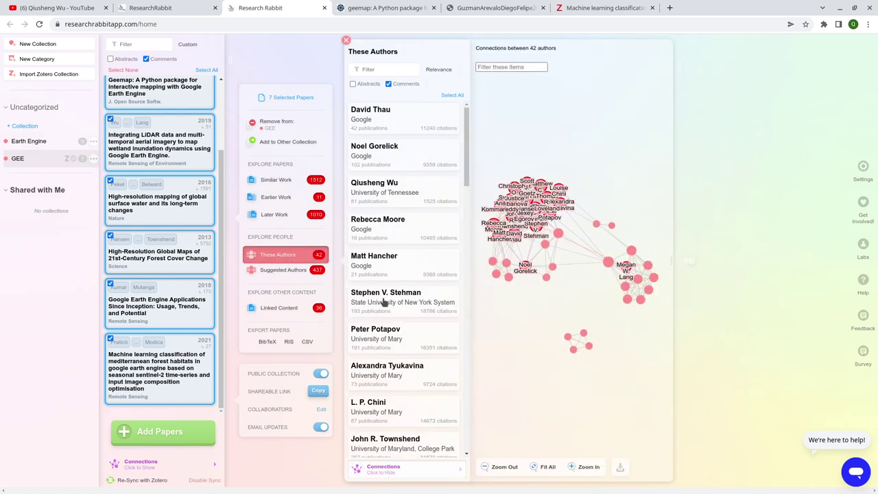
pyautogui.click(387, 338)
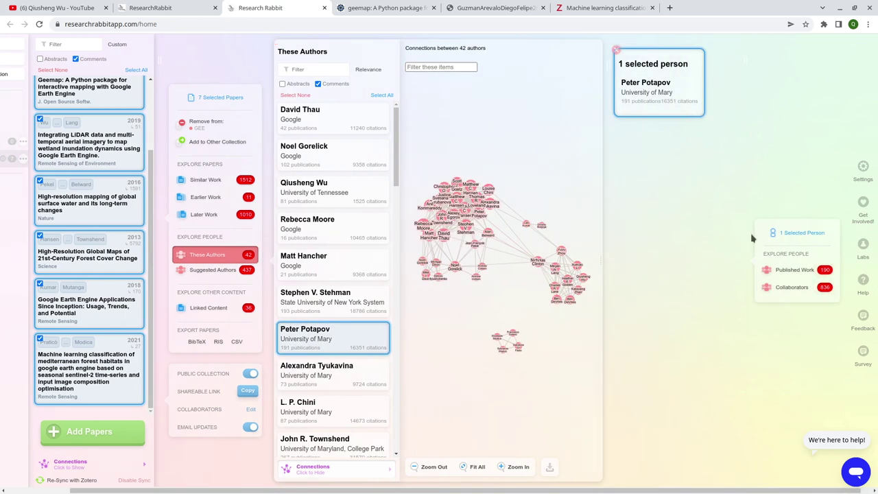
pyautogui.click(796, 271)
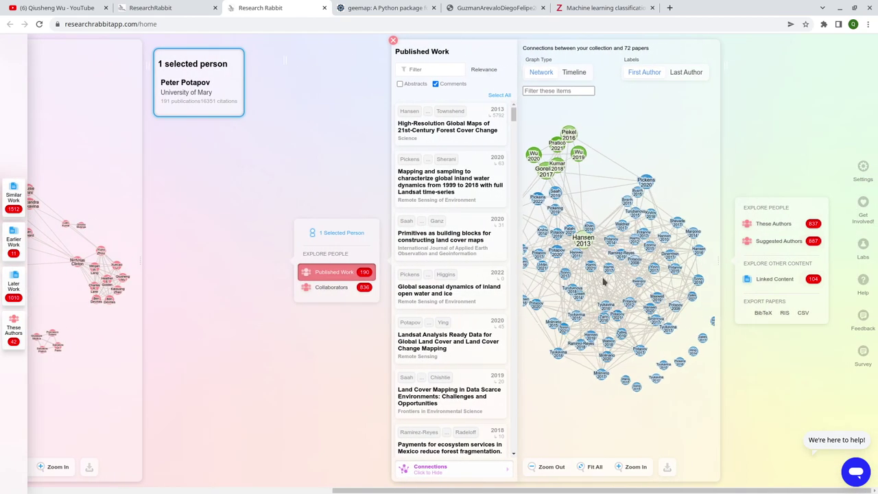
pyautogui.click(337, 288)
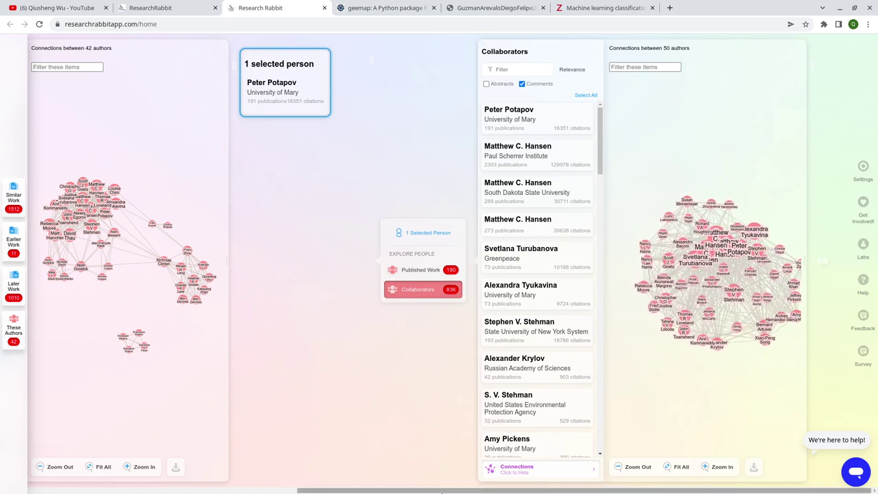
pyautogui.moveTo(441, 491); pyautogui.dragTo(214, 490)
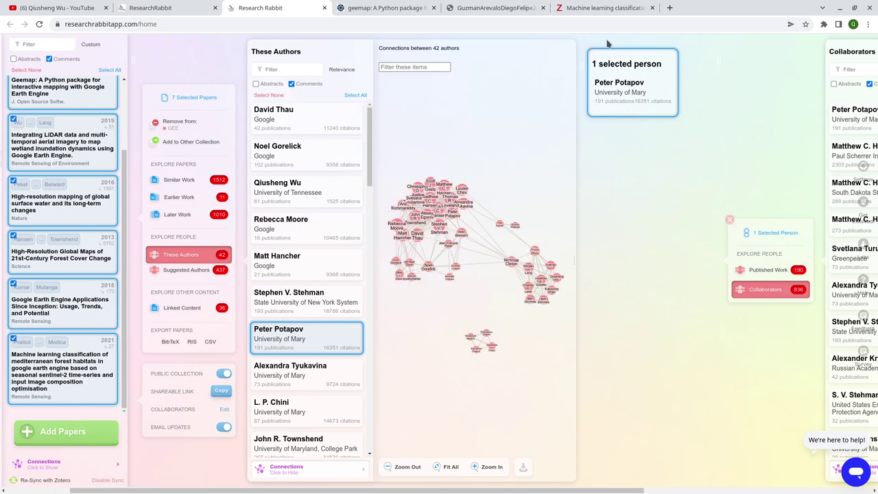
pyautogui.click(249, 41)
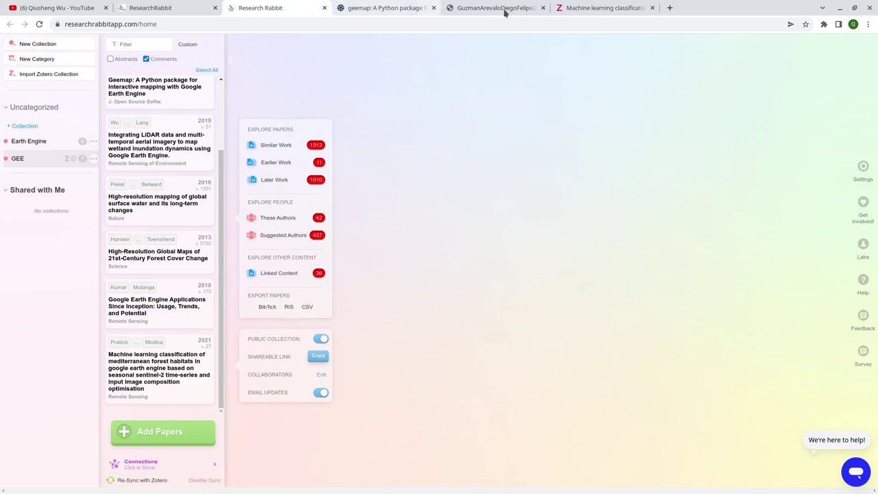
# Switch to the Zotero library and inspect the synced papers, including the tags, attachments, related items and info of "High-Resolution Global Maps of 21st-Century Forest Cover Change".
pyautogui.click(582, 9)
pyautogui.click(236, 119)
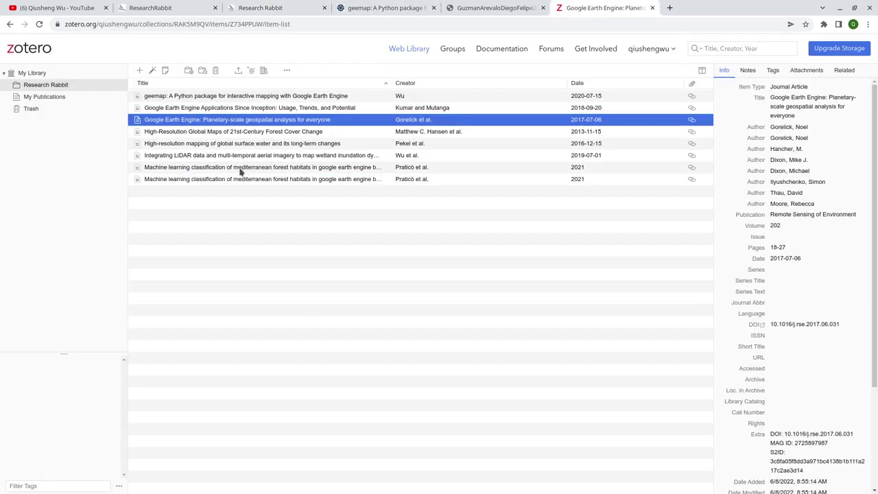
pyautogui.click(241, 168)
pyautogui.click(213, 131)
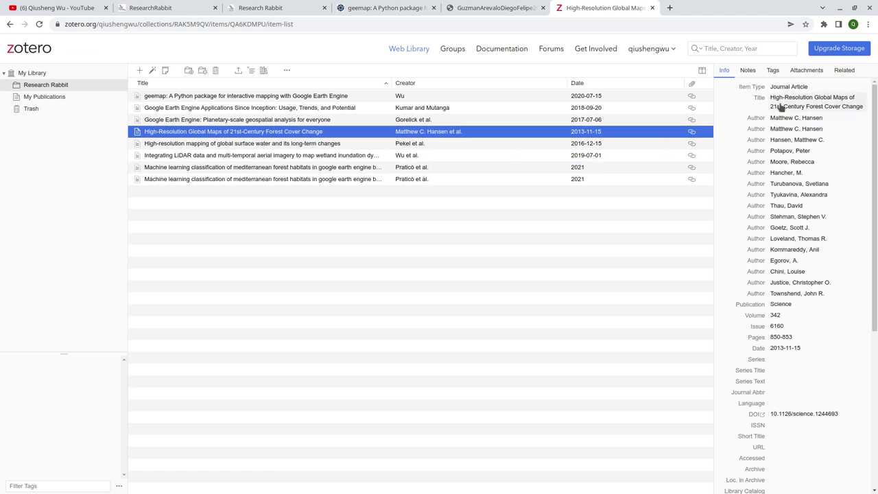
pyautogui.click(772, 70)
pyautogui.click(807, 71)
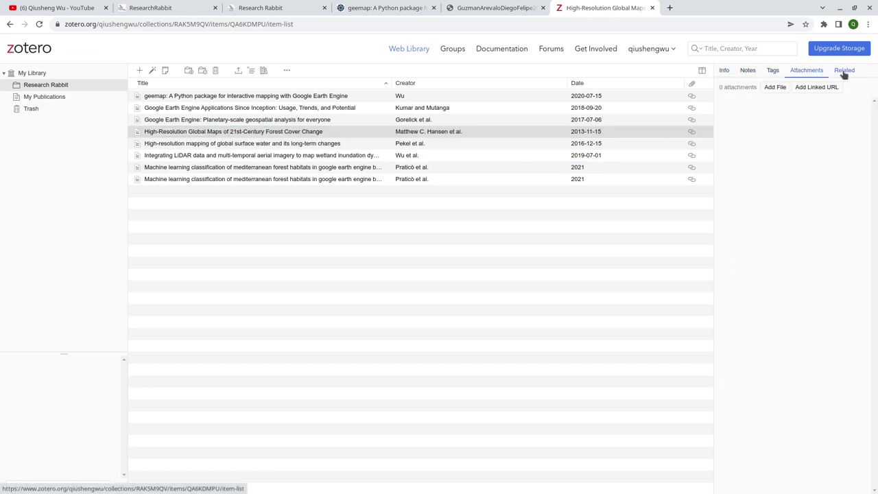
pyautogui.click(845, 70)
pyautogui.click(723, 70)
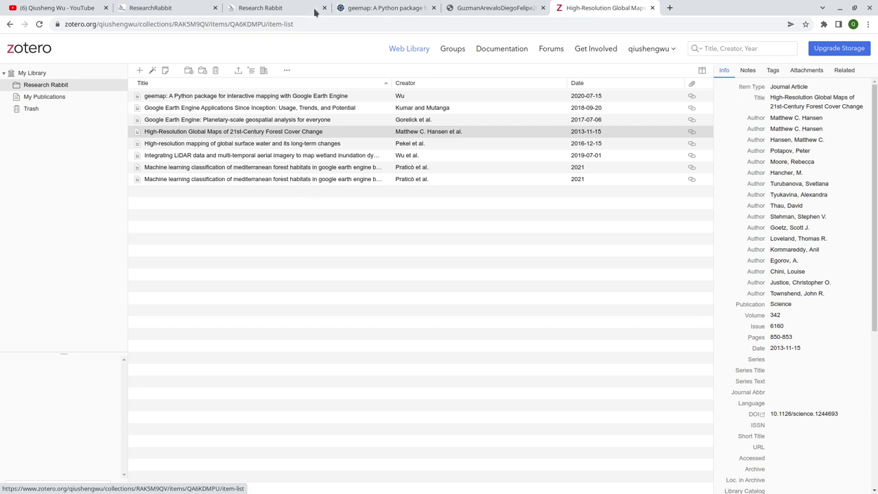
# Revisit the ResearchRabbit home page and return to the GEE collection.
pyautogui.click(377, 8)
pyautogui.click(152, 7)
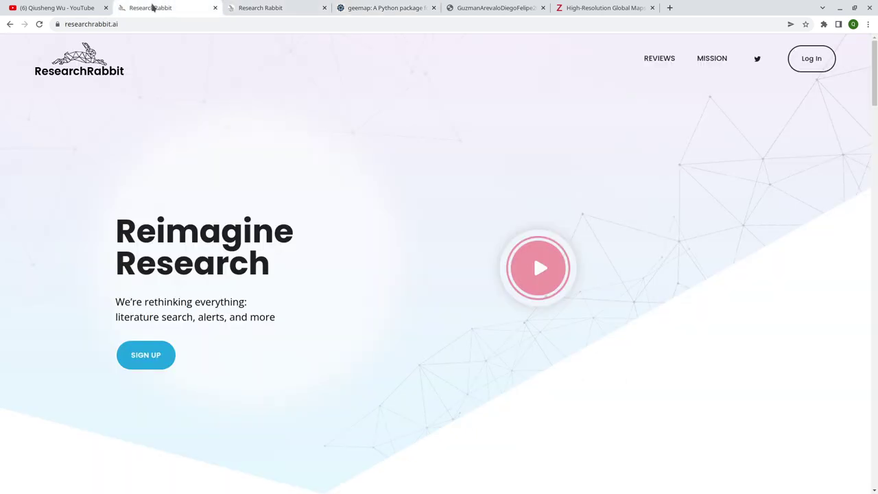
pyautogui.click(267, 8)
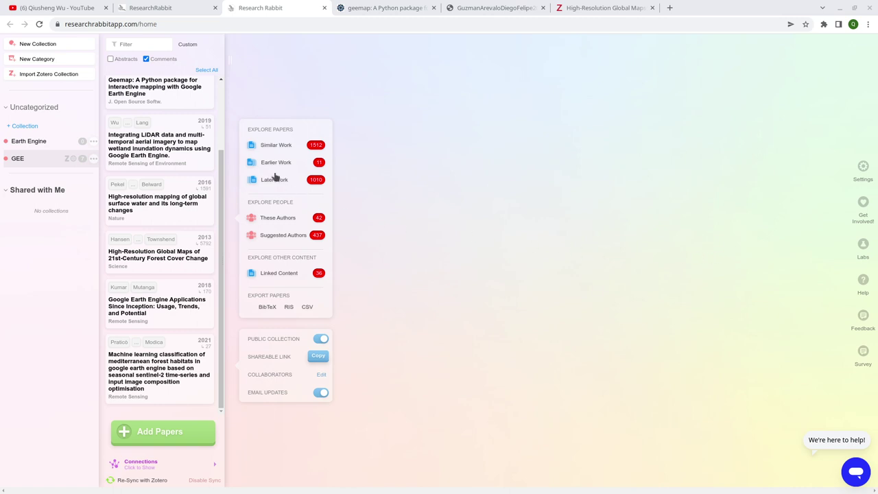
# Select the paper "High-resolution mapping of global surface water and its long-term changes" and view its linked content.
pyautogui.moveTo(130, 153)
pyautogui.click(170, 206)
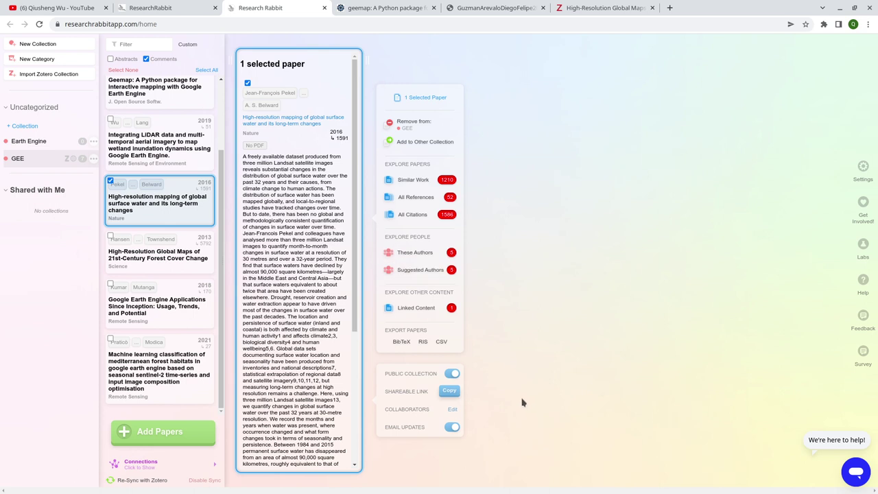
pyautogui.moveTo(423, 307)
pyautogui.scroll(1, 172, 205)
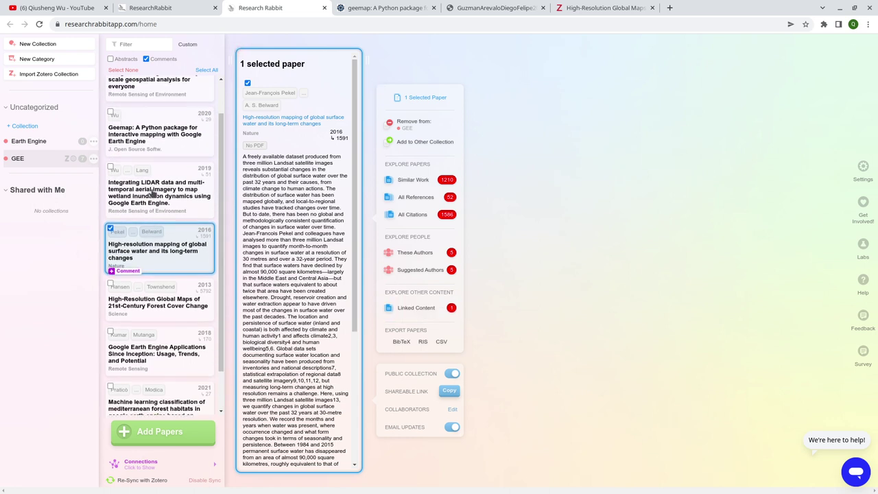
pyautogui.click(422, 311)
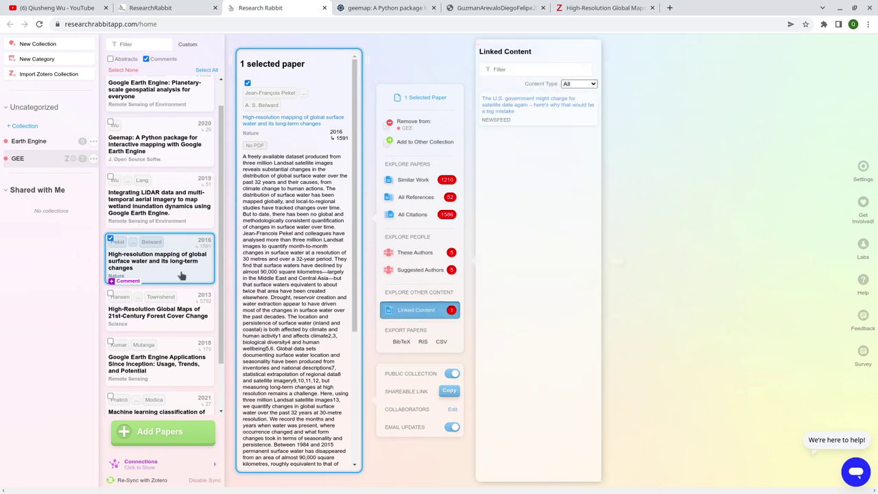
# View the linked StackExchange question for "Google Earth Engine: Planetary-scale geospatial analysis for everyone", highlight the paper's DOI link in the answer, and return to the collection.
pyautogui.scroll(1, 170, 129)
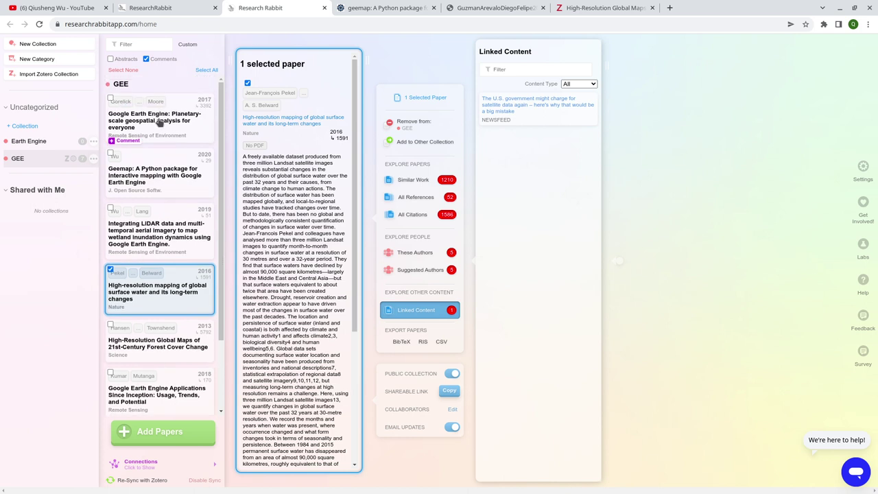
pyautogui.click(157, 122)
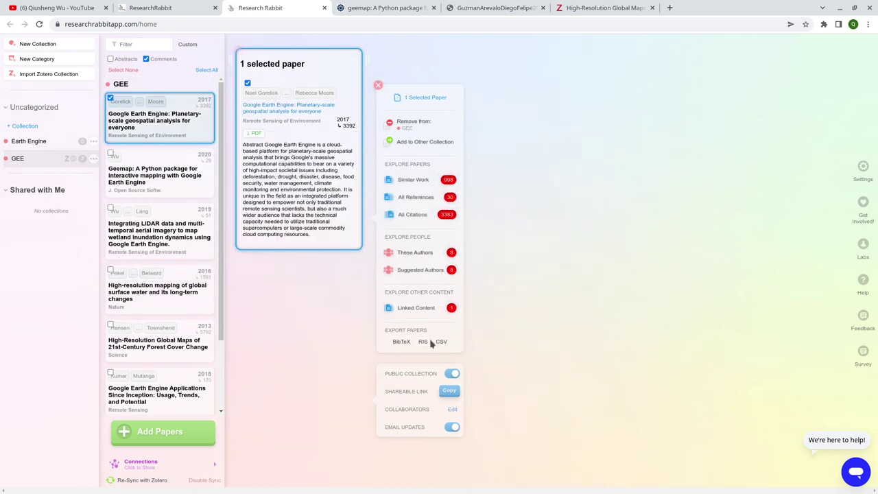
pyautogui.click(420, 308)
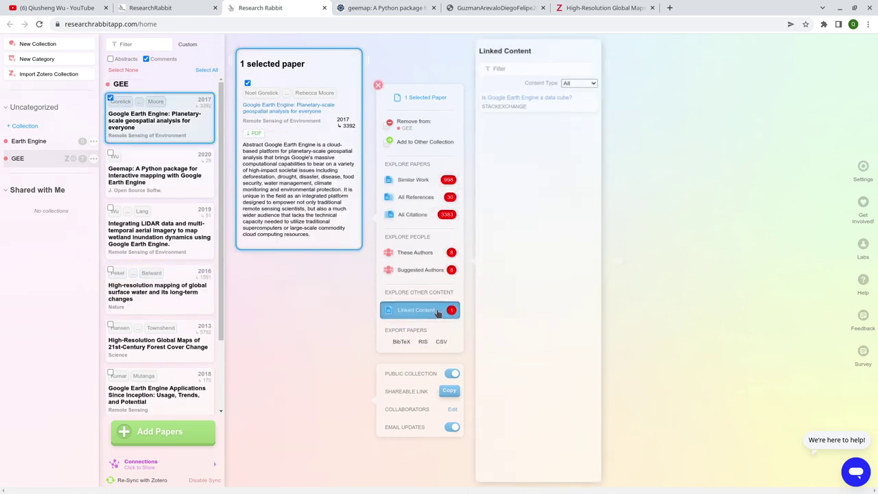
pyautogui.click(513, 101)
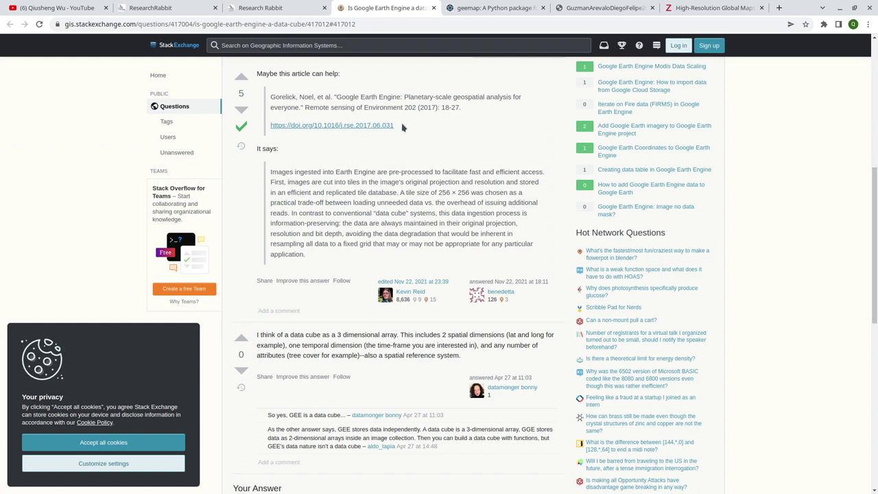
pyautogui.moveTo(403, 127); pyautogui.dragTo(271, 126)
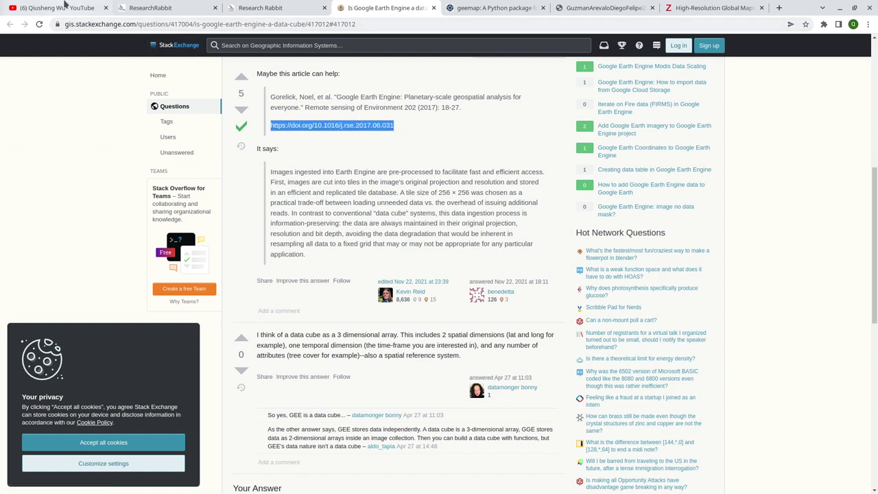
pyautogui.click(271, 8)
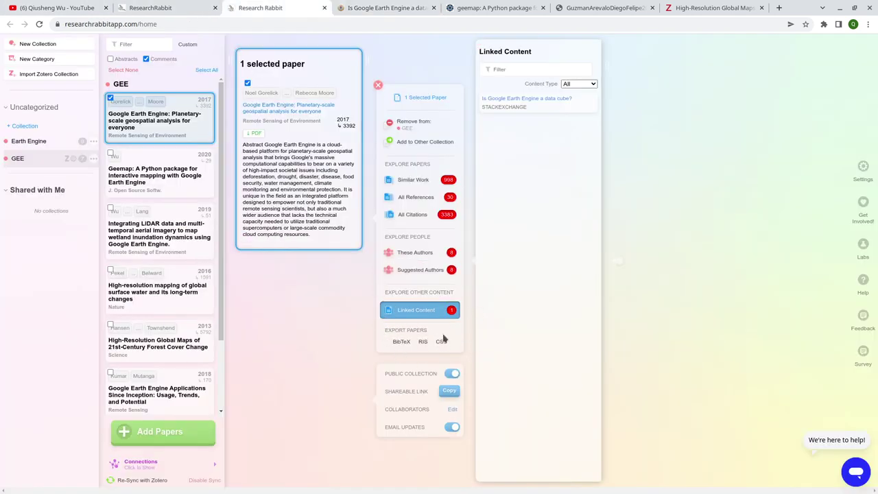
# Explore the suggested authors and the similar work network for "Google Earth Engine: Planetary-scale geospatial analysis for everyone".
pyautogui.click(430, 275)
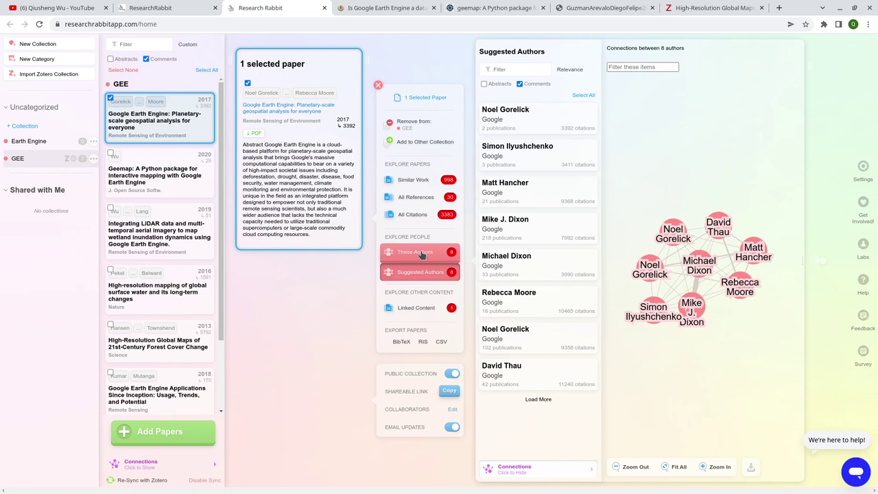
pyautogui.click(422, 254)
pyautogui.click(425, 269)
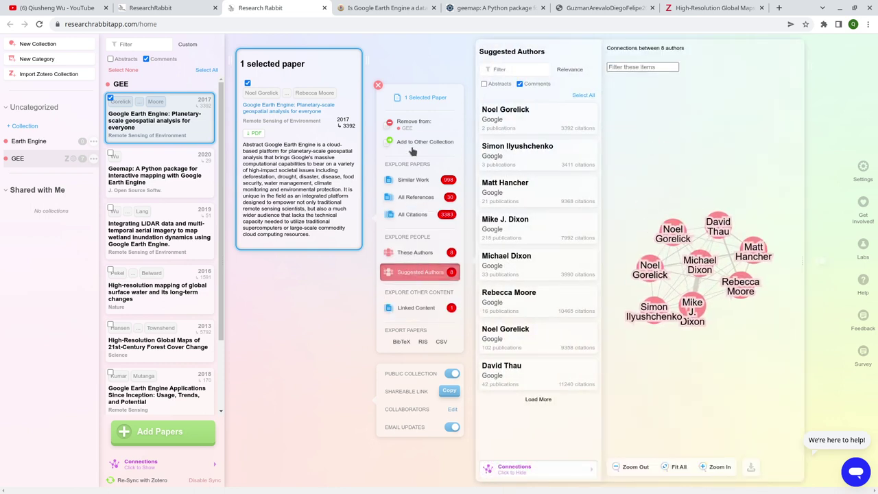
pyautogui.click(415, 180)
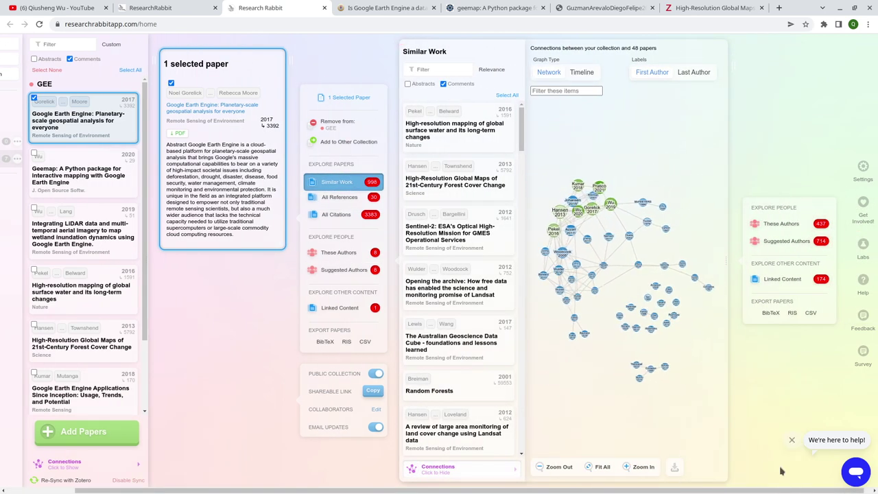
pyautogui.hscroll(1, 721, 491)
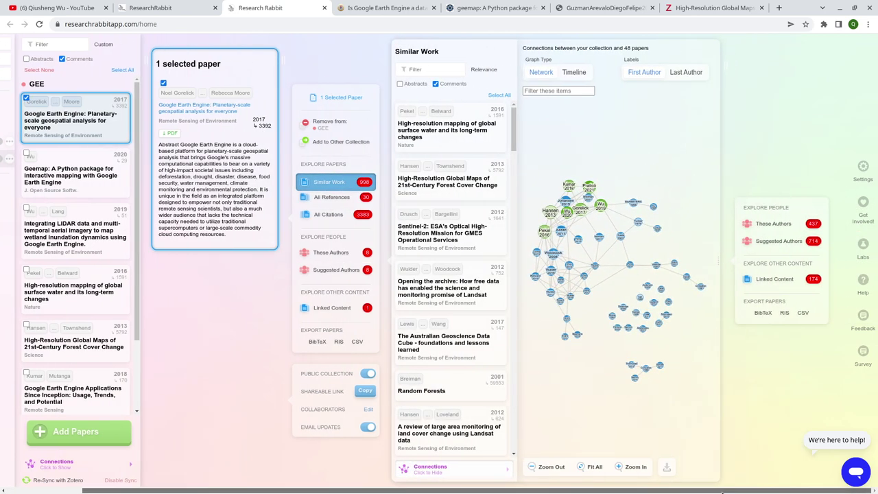